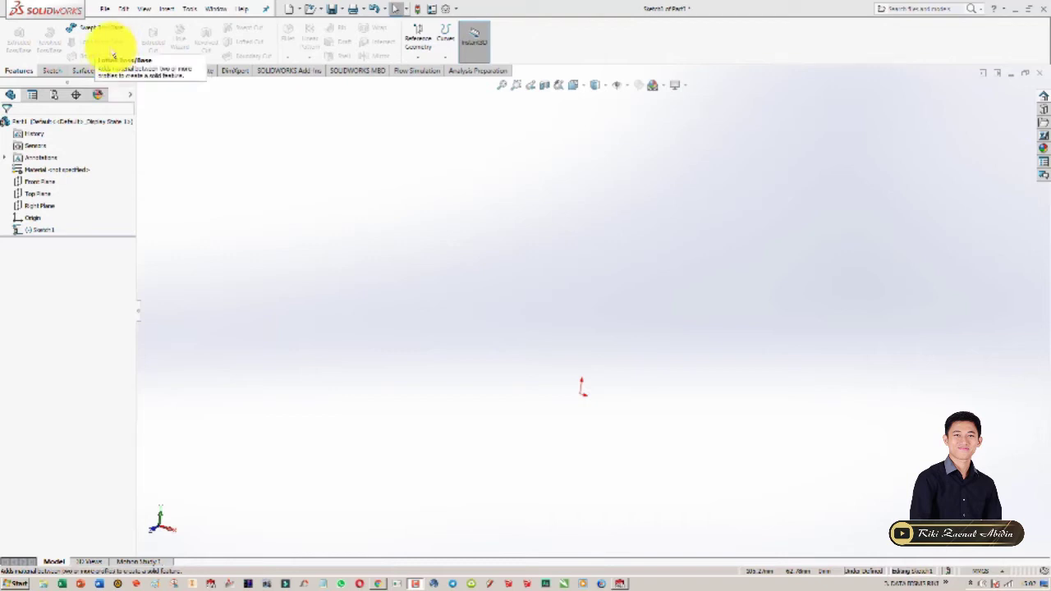
Create a new part, Part1, with an empty Sketch1 in progress
left_click(254, 248)
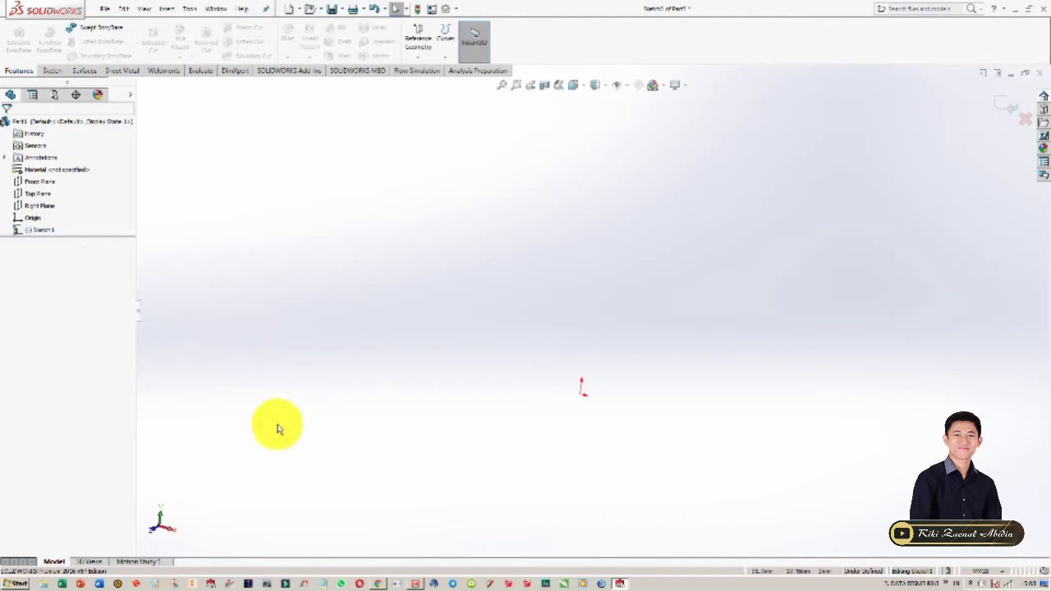
Exit the empty Sketch1 and discard it, leaving only the default planes and origin
left_click(410, 582)
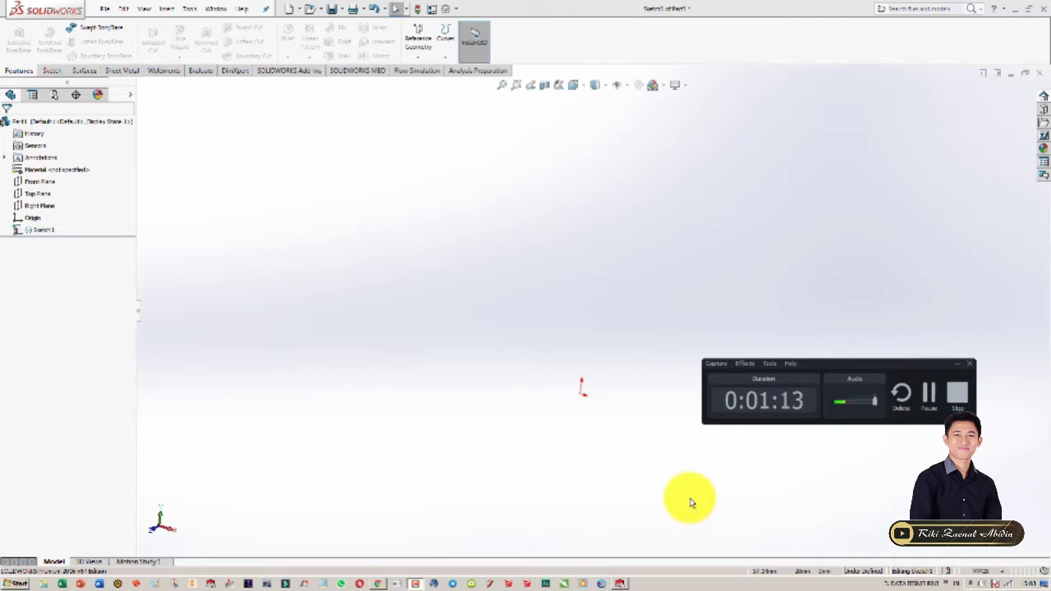
left_click(956, 365)
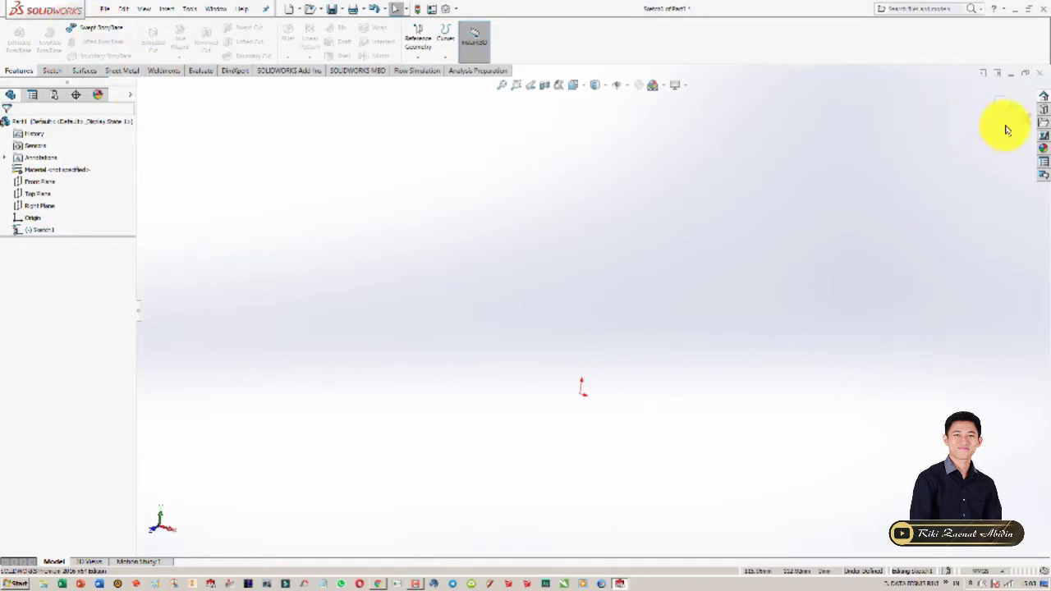
left_click(1025, 116)
left_click(543, 302)
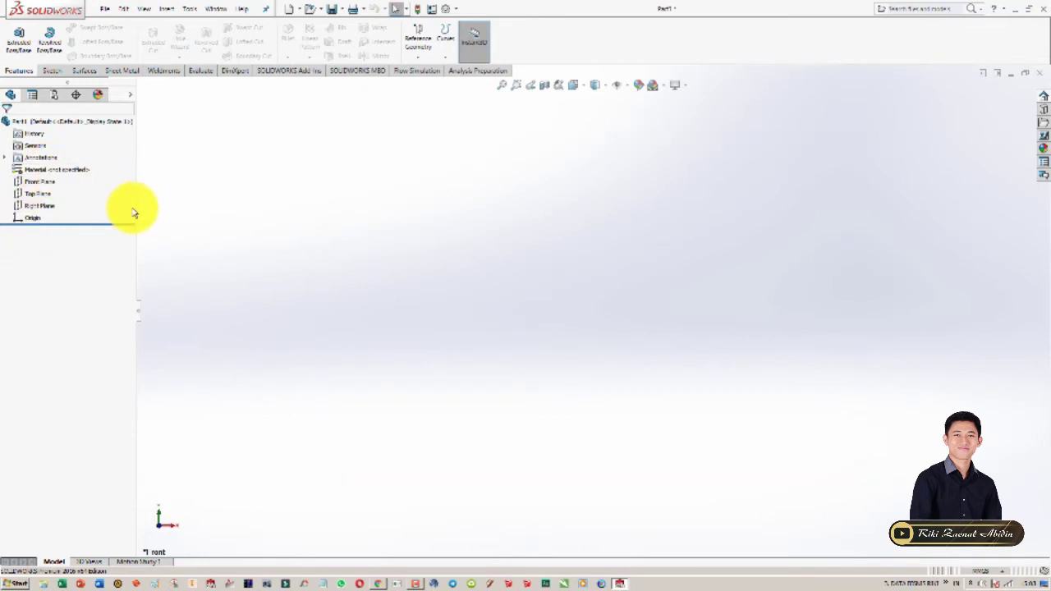
Start a new sketch on the Front Plane
left_click(33, 185)
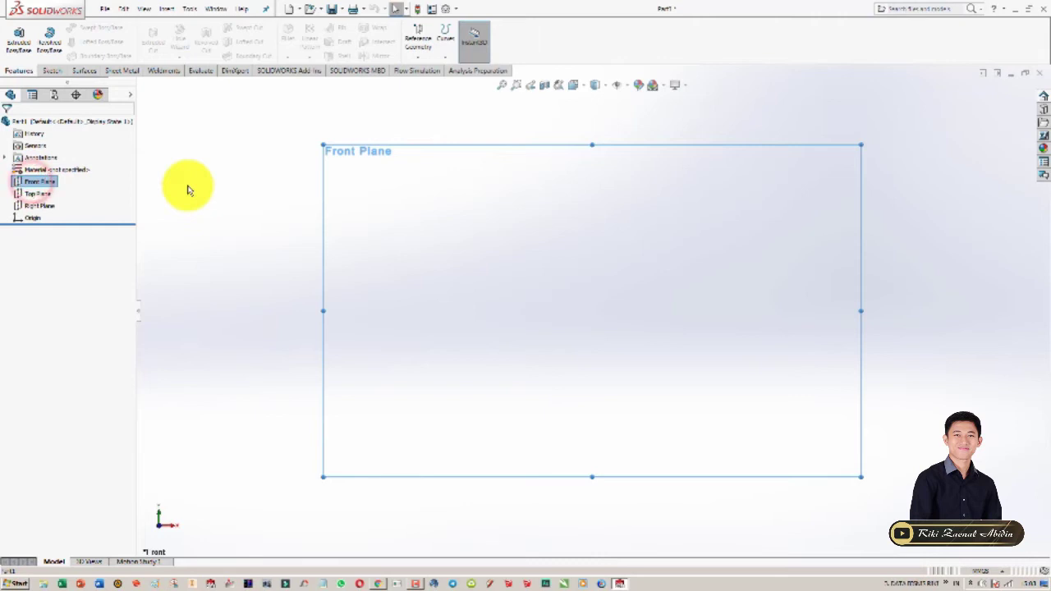
left_click(49, 71)
left_click(14, 35)
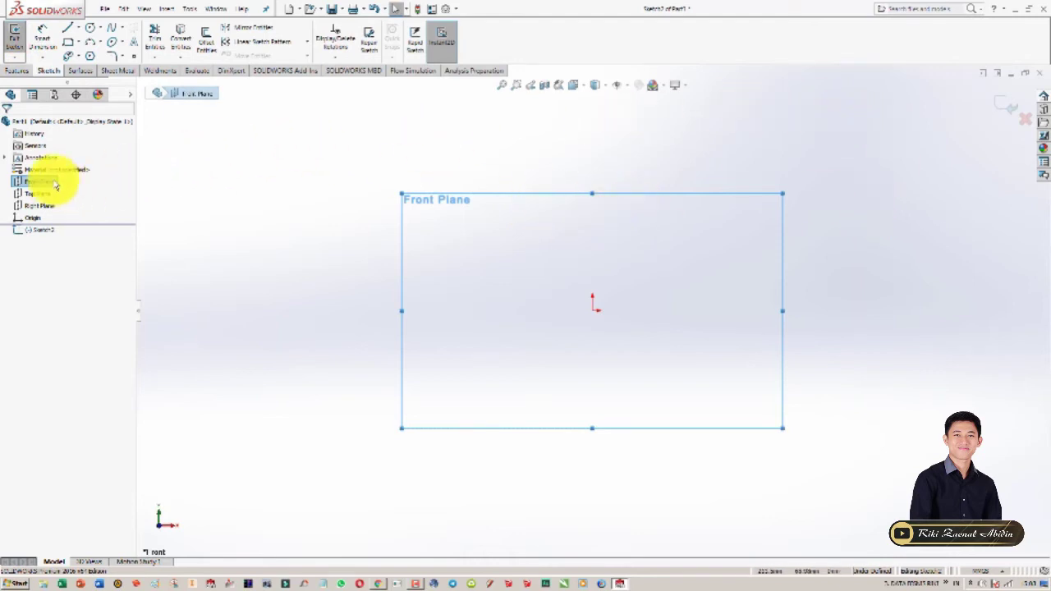
left_click(263, 220)
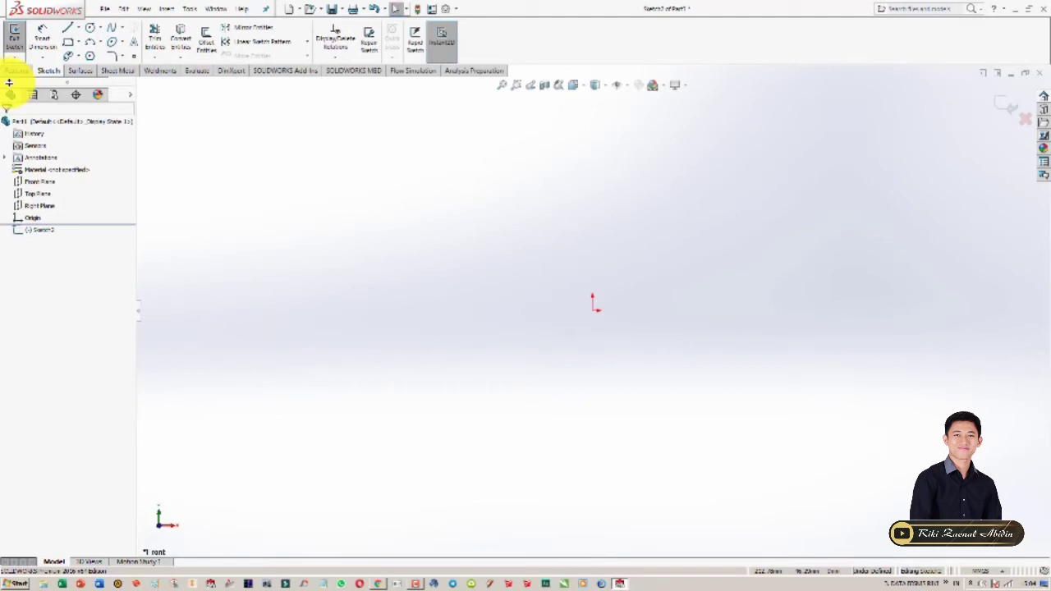
Draw a corner rectangle left of the origin and preview it as a 10 mm Boss-Extrude
left_click(90, 27)
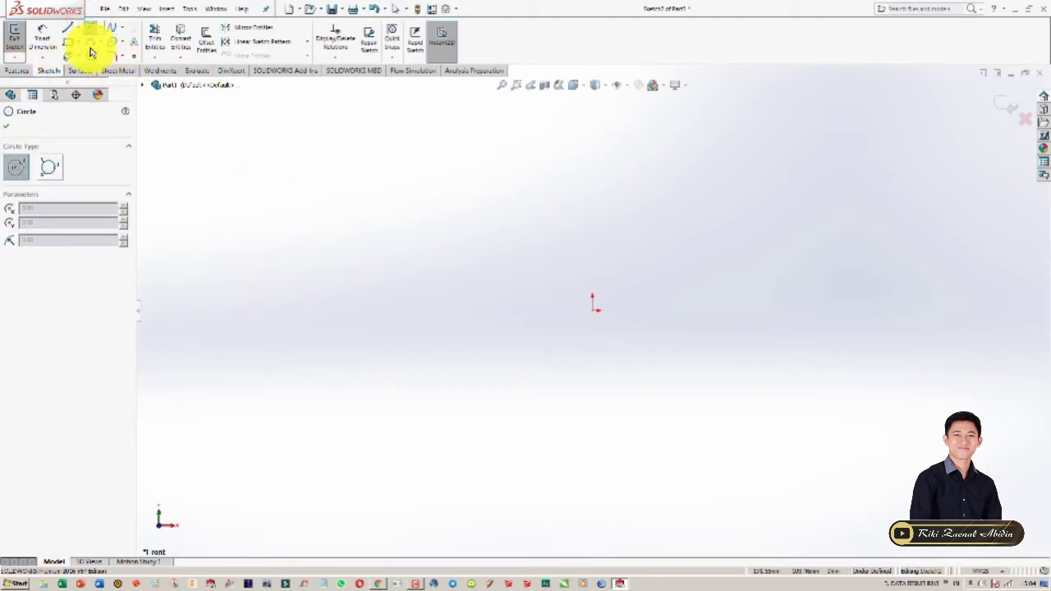
left_click(68, 41)
left_click(226, 167)
left_click(451, 367)
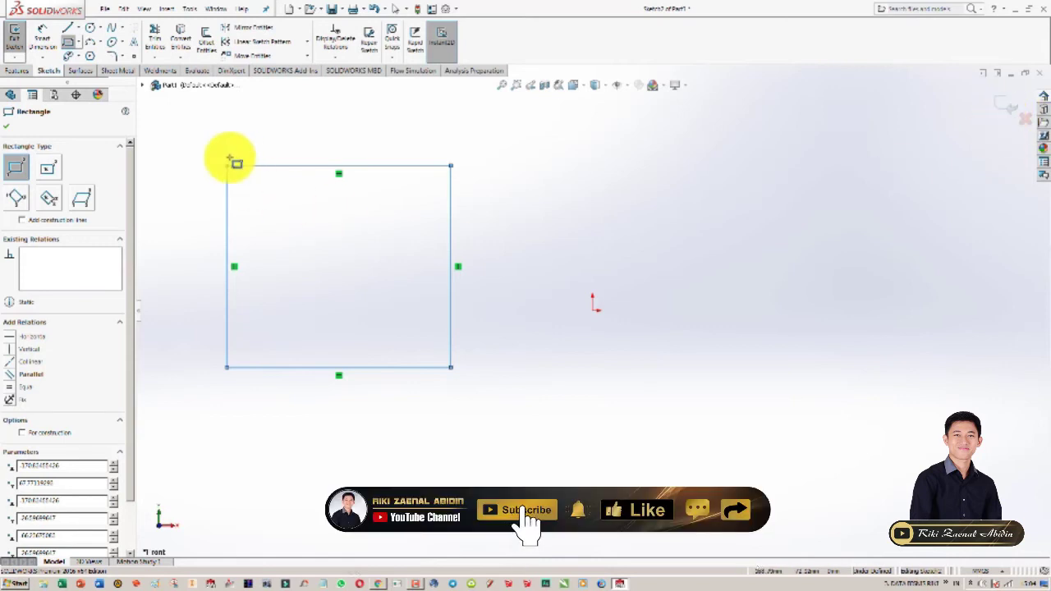
left_click(18, 70)
left_click(18, 37)
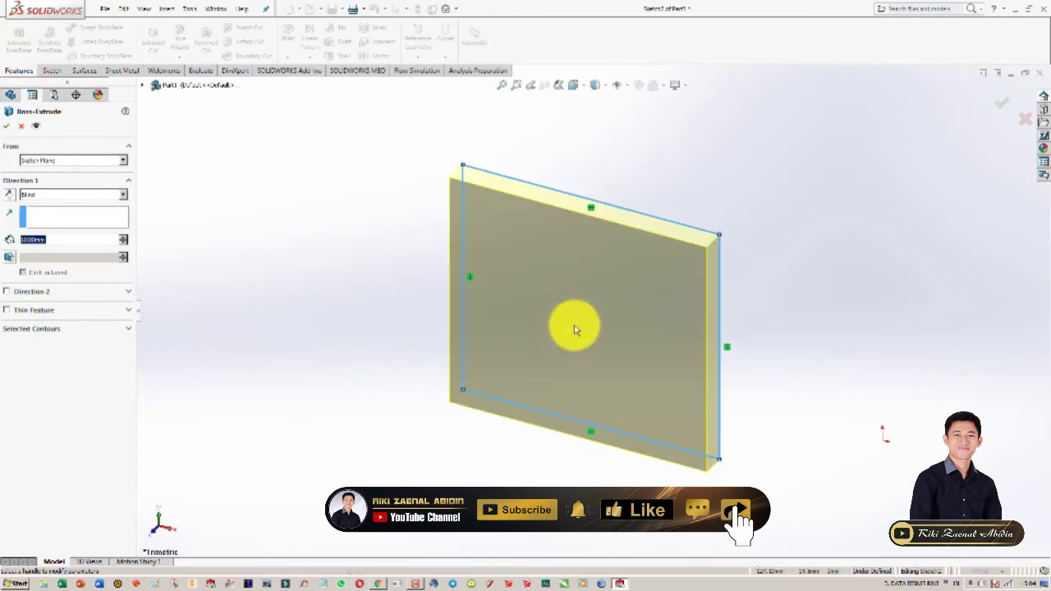
Set the Boss-Extrude depth to 50 mm
left_click_drag(573, 336, 423, 473)
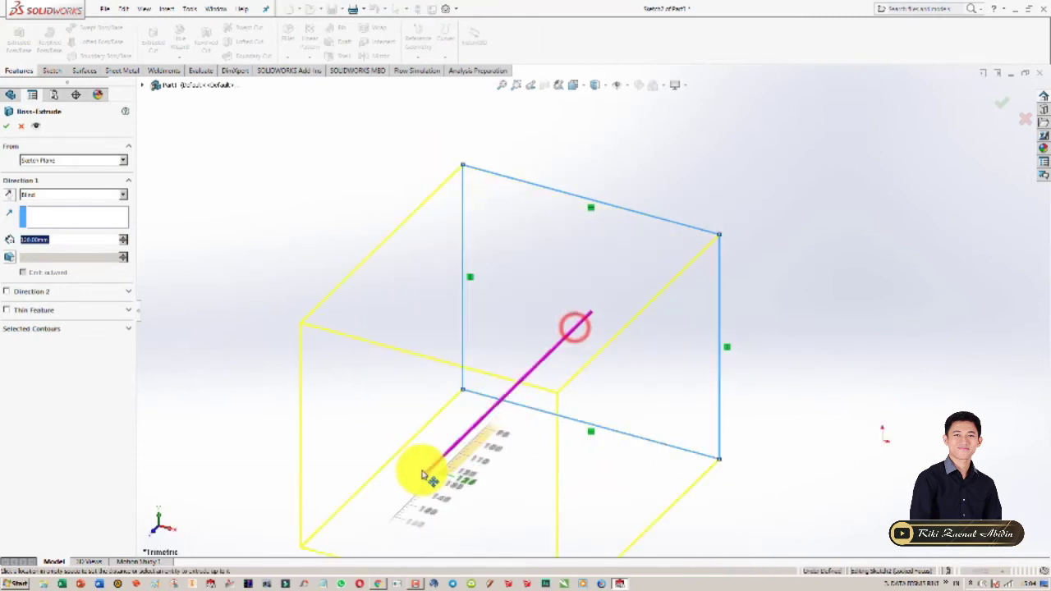
left_click(68, 239)
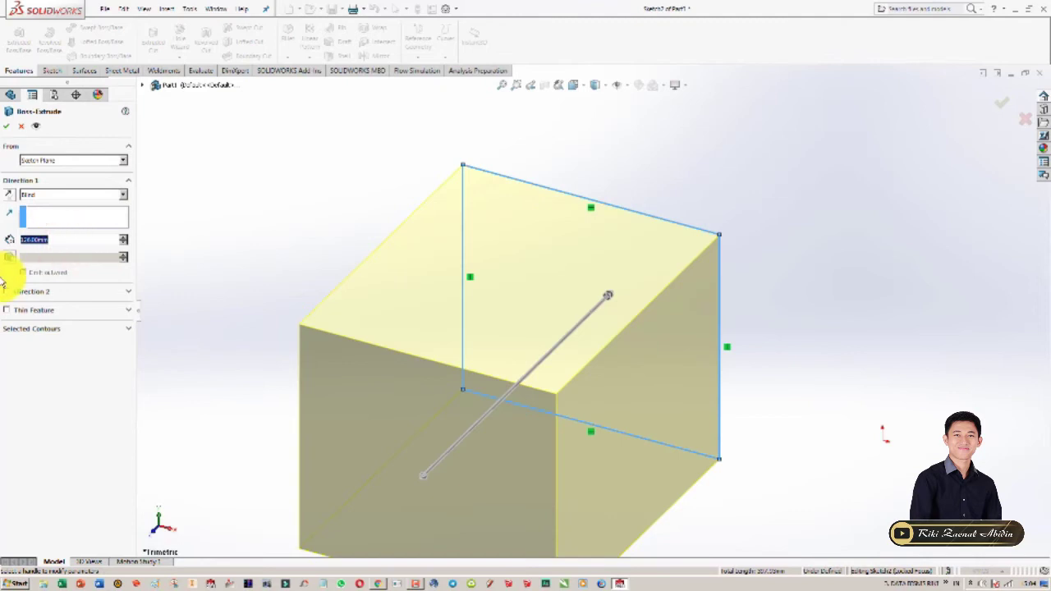
type("50")
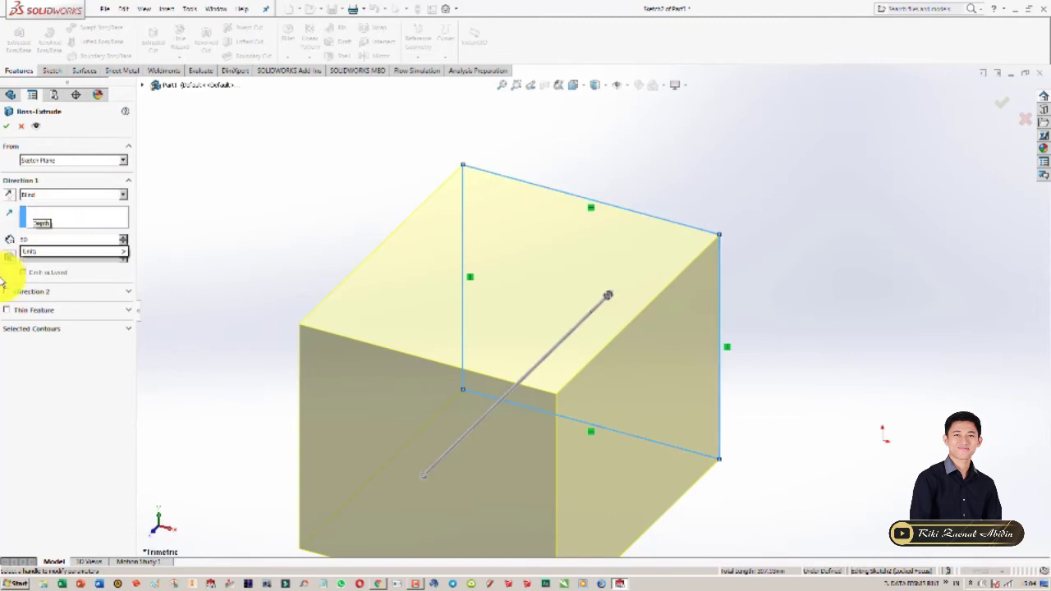
key("Return")
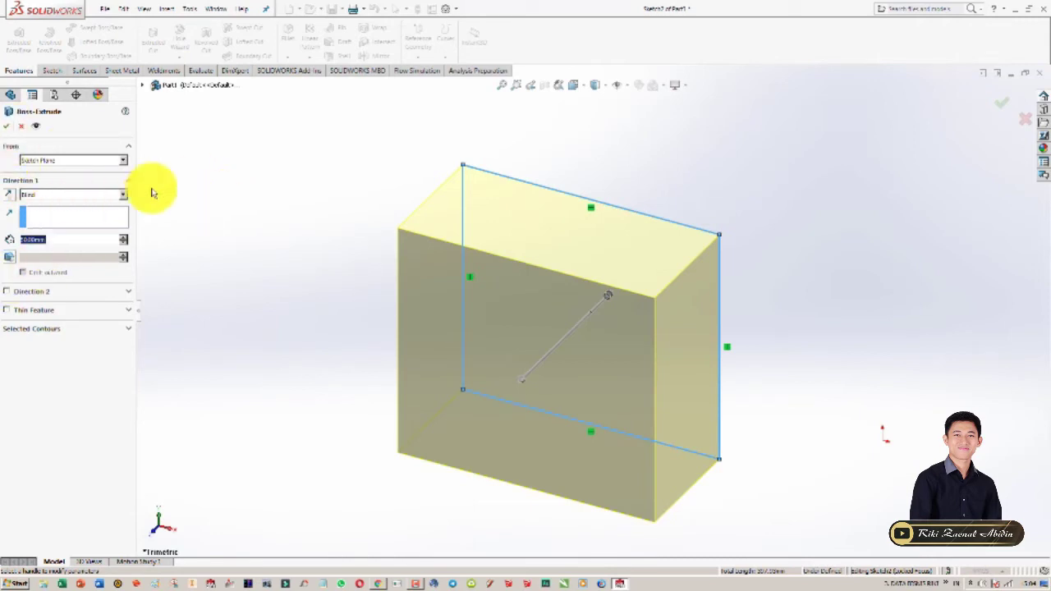
left_click(94, 195)
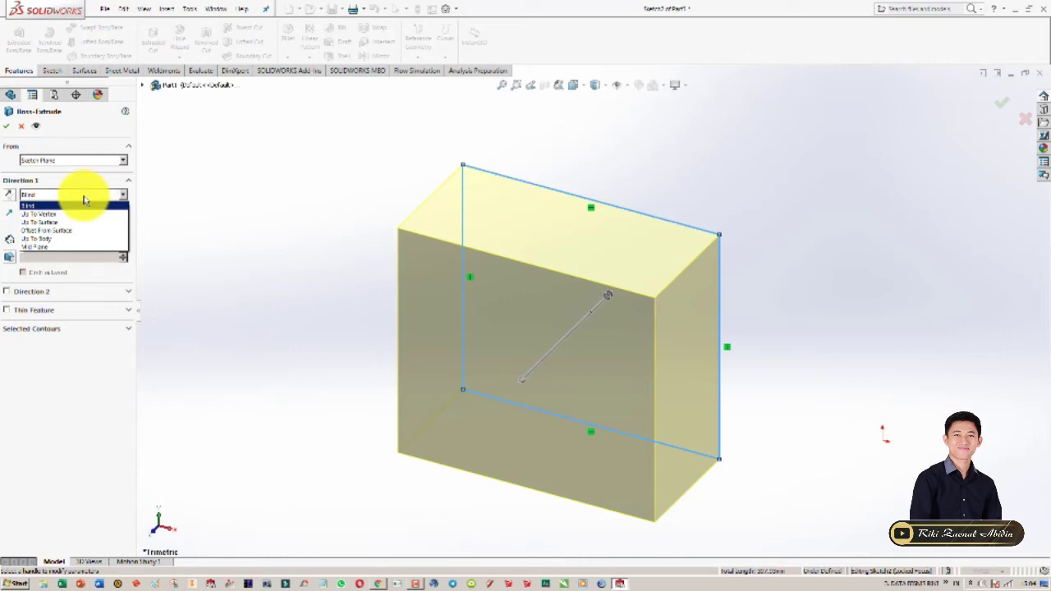
After trying Up To Vertex and Up To Surface, set the end condition to Mid Plane
left_click(32, 205)
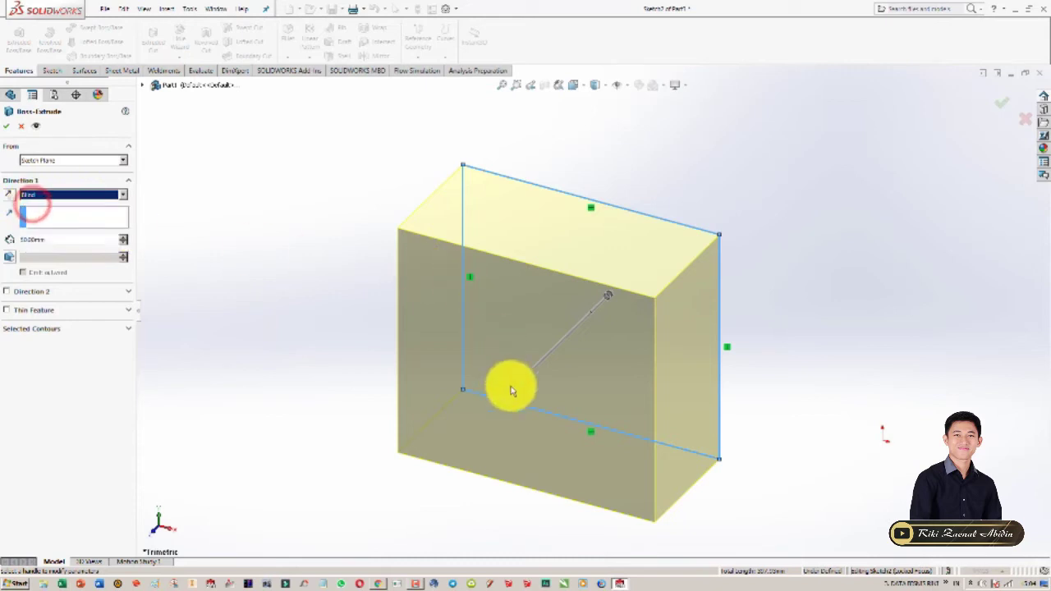
mouse_move(522, 378)
left_mouse_down()
mouse_move(801, 152)
mouse_move(378, 503)
left_mouse_up()
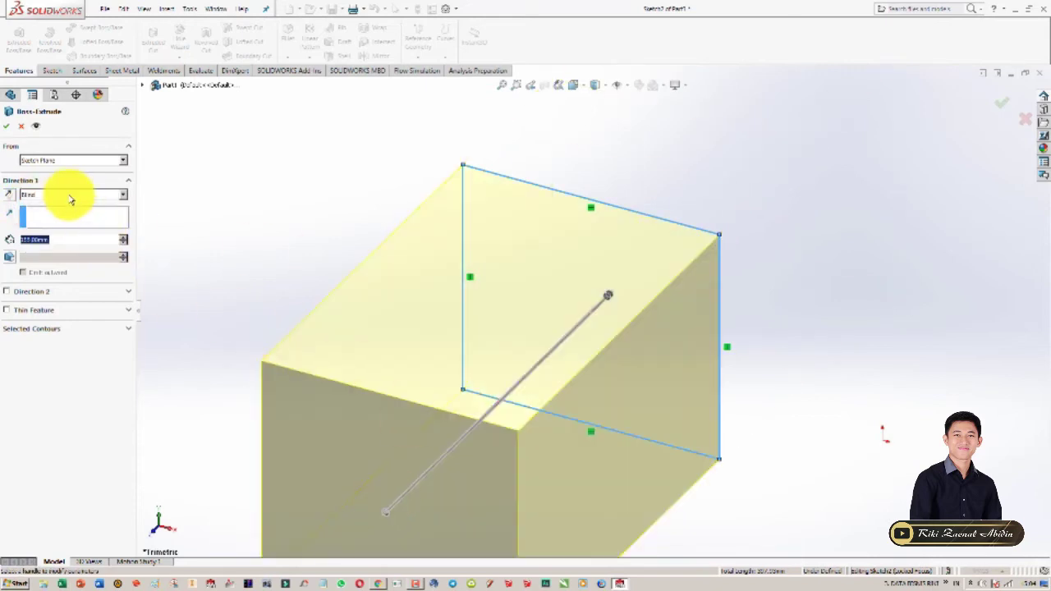
left_click(69, 196)
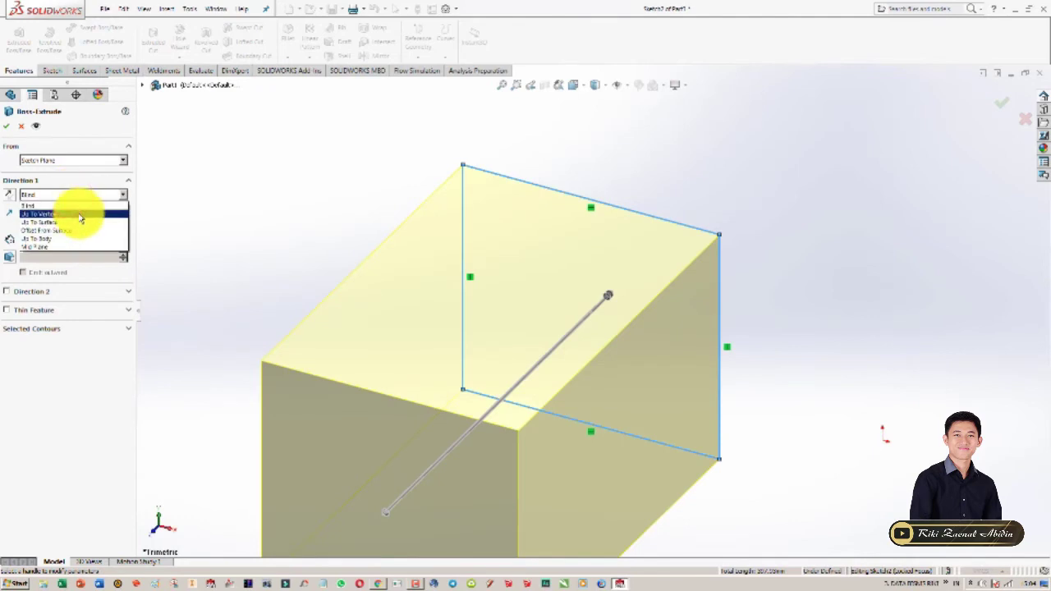
left_click(80, 215)
left_click(77, 194)
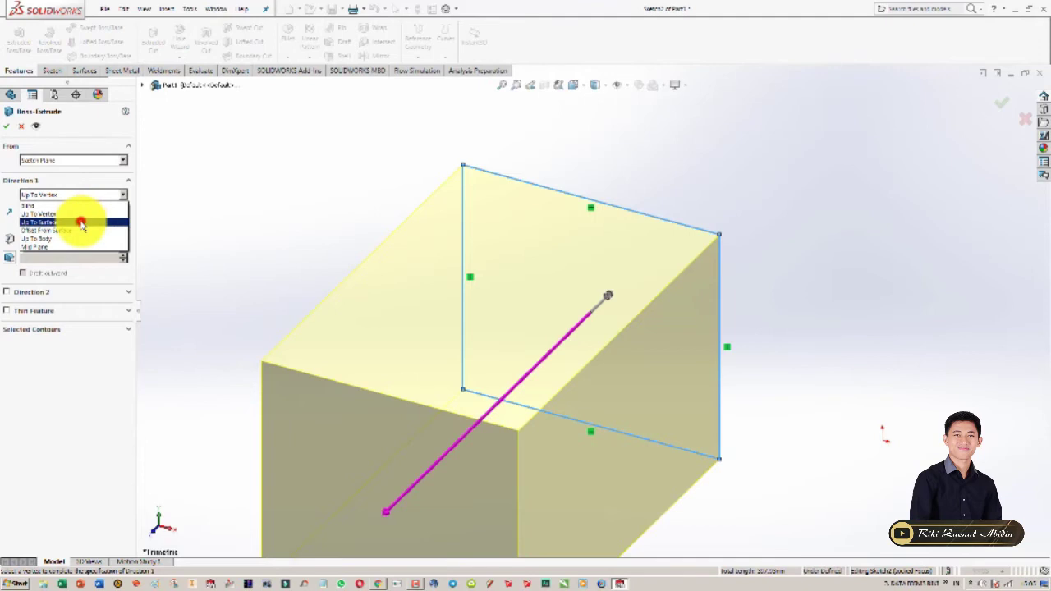
left_click(82, 223)
left_click_drag(461, 246, 776, 236)
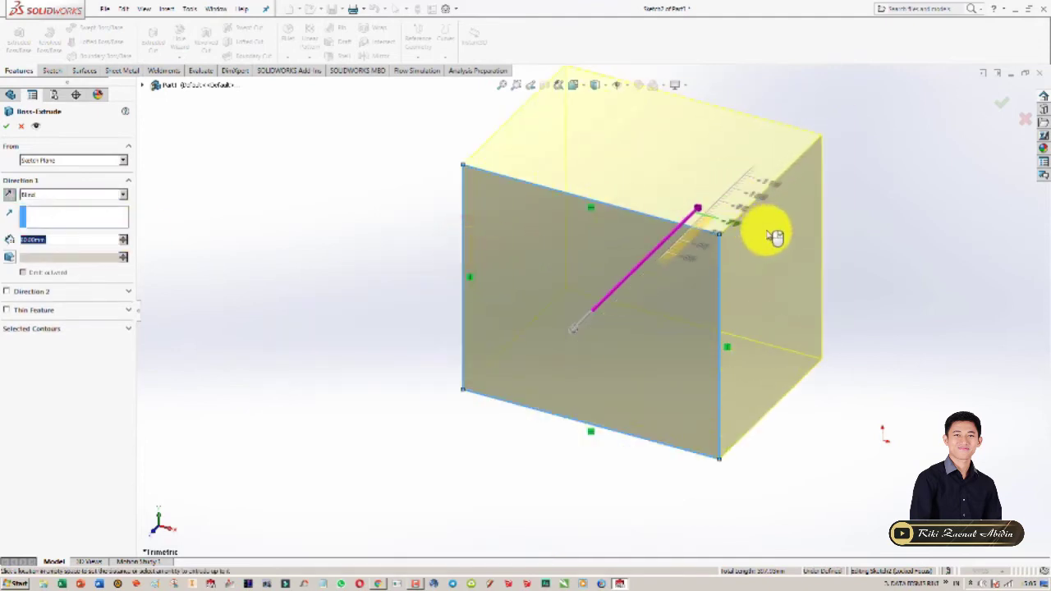
left_click_drag(776, 237, 107, 240)
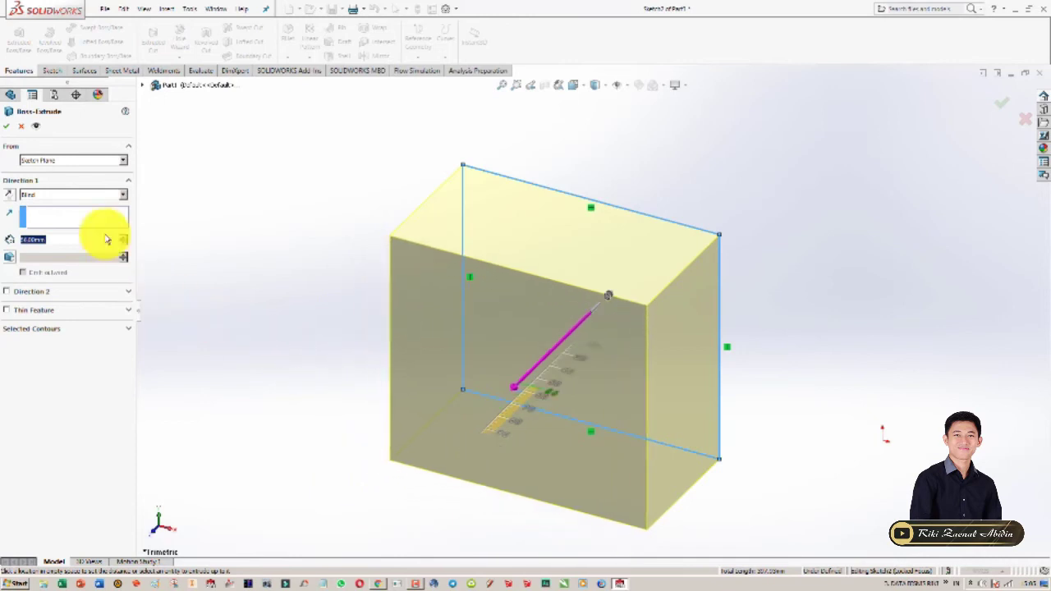
left_click(97, 195)
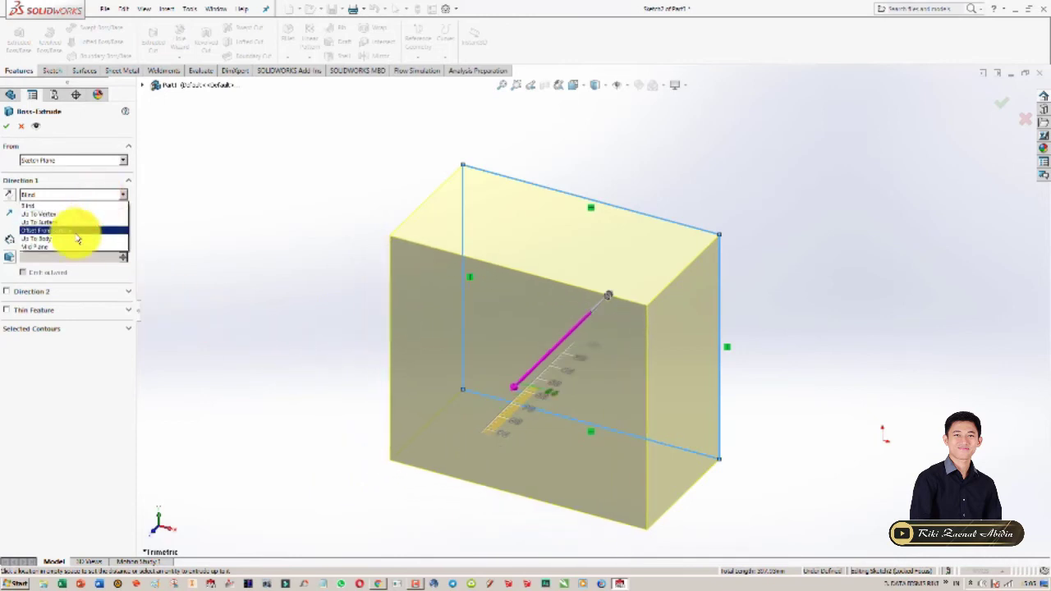
left_click(74, 247)
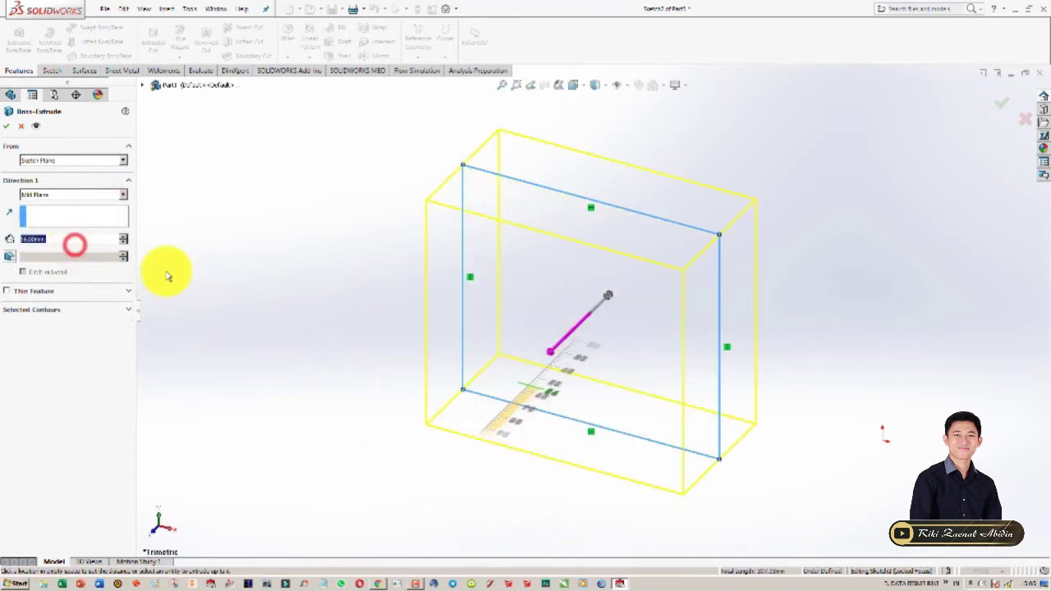
Set the Mid Plane depth to 200 mm and accept the block as Boss-Extrude1
scroll(513, 409, "down", 2)
scroll(521, 411, "up", 3)
scroll(524, 411, "up", 2)
mouse_move(524, 409)
left_mouse_down()
mouse_move(538, 391)
mouse_move(531, 408)
mouse_move(521, 399)
mouse_move(546, 385)
mouse_move(533, 371)
mouse_move(523, 386)
left_mouse_up()
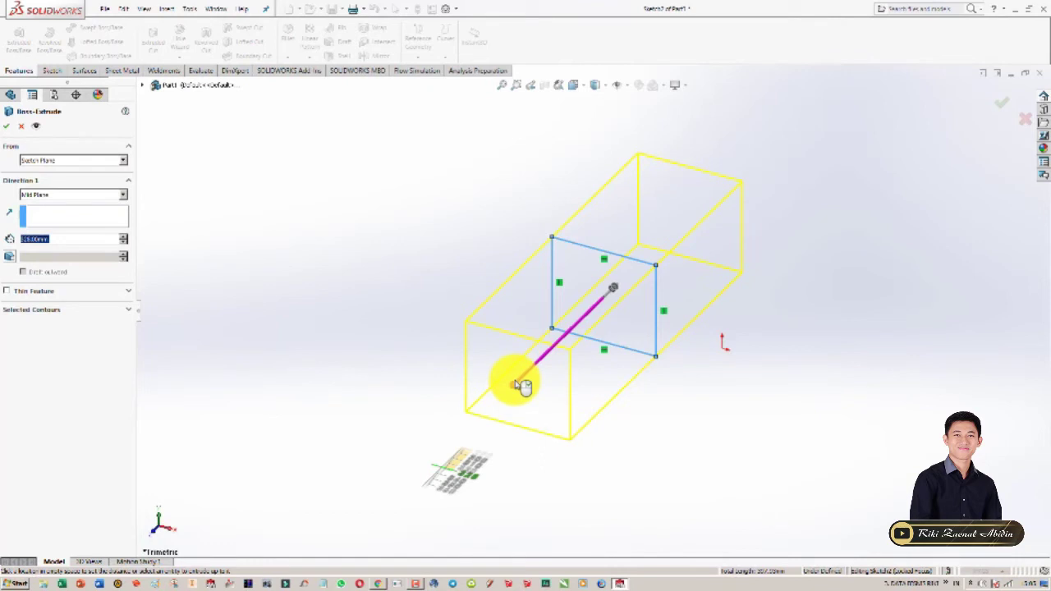
mouse_move(523, 386)
left_mouse_down()
mouse_move(558, 345)
mouse_move(556, 329)
left_mouse_up()
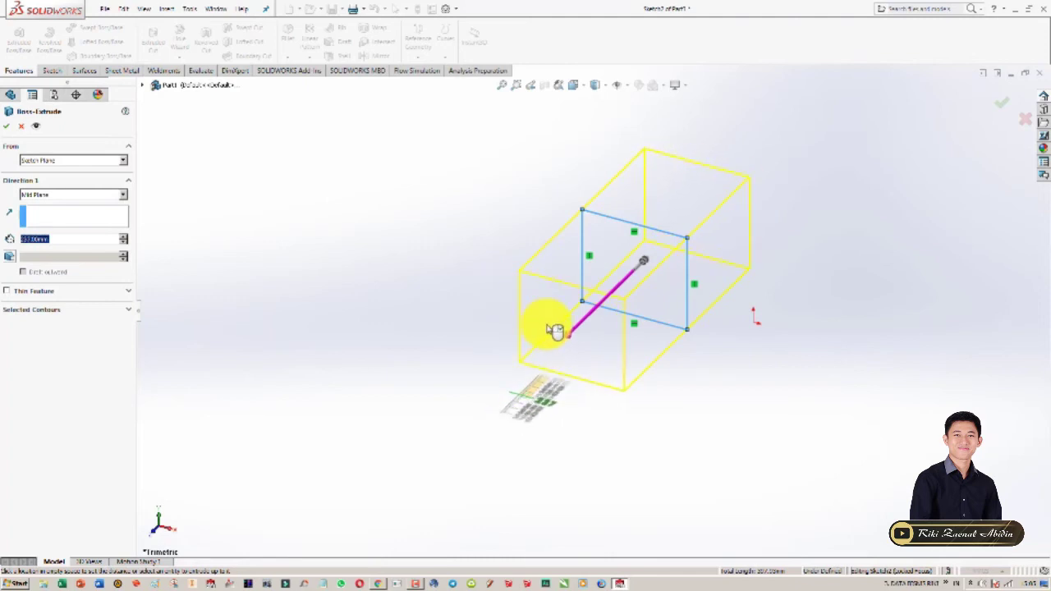
mouse_move(565, 314)
left_mouse_down()
mouse_move(512, 274)
mouse_move(73, 192)
mouse_move(33, 161)
mouse_move(575, 236)
left_mouse_up()
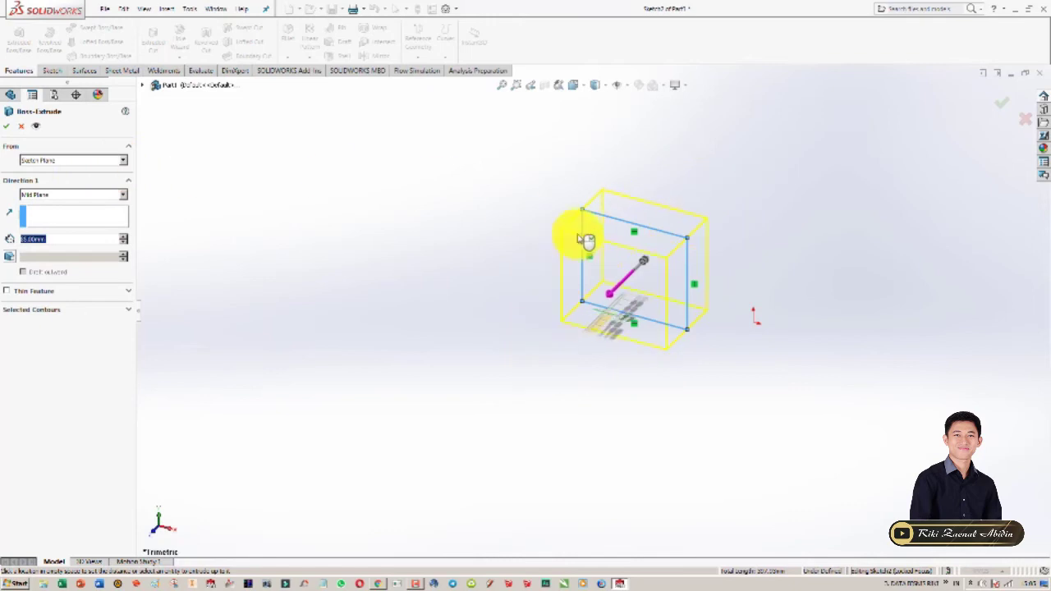
left_click_drag(535, 335, 694, 338)
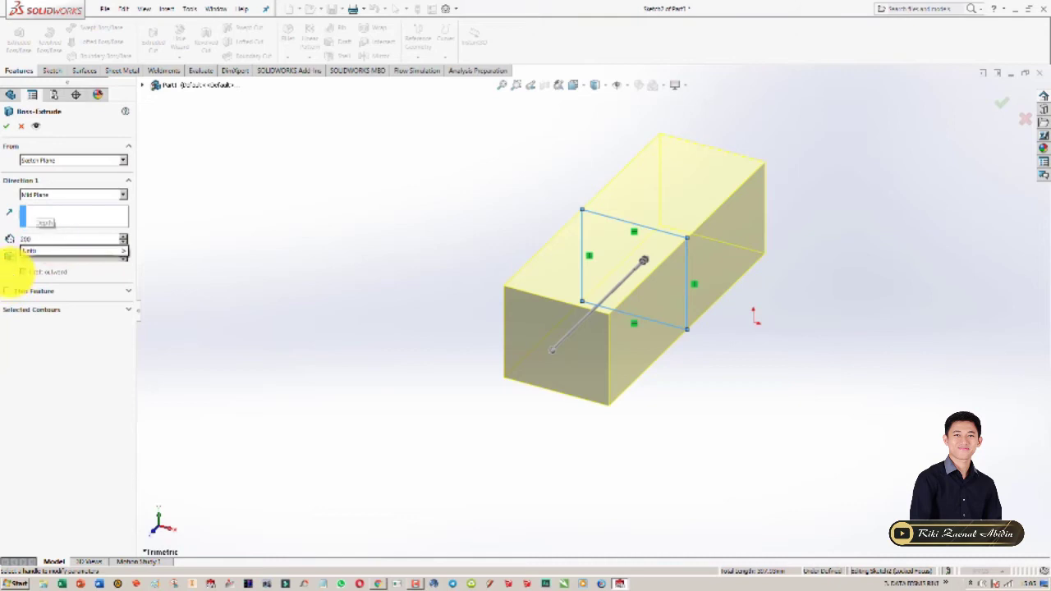
type("200")
key("Return")
left_click(10, 127)
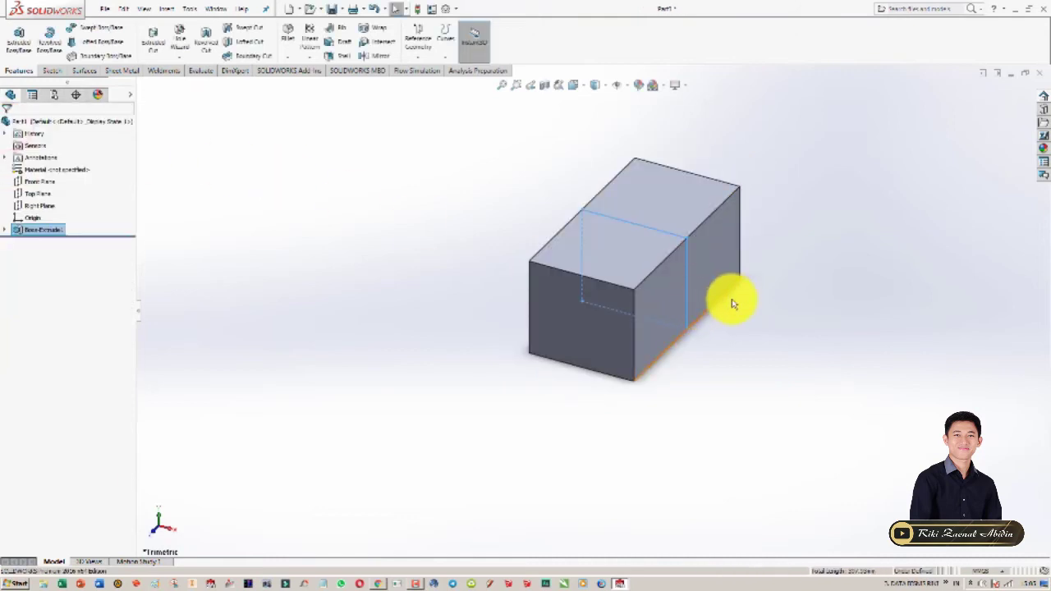
middle_click_drag(734, 304, 622, 364, "ctrl")
Sketch a diagonal line and short vertical line from the top edge of the block's face
left_click(685, 356)
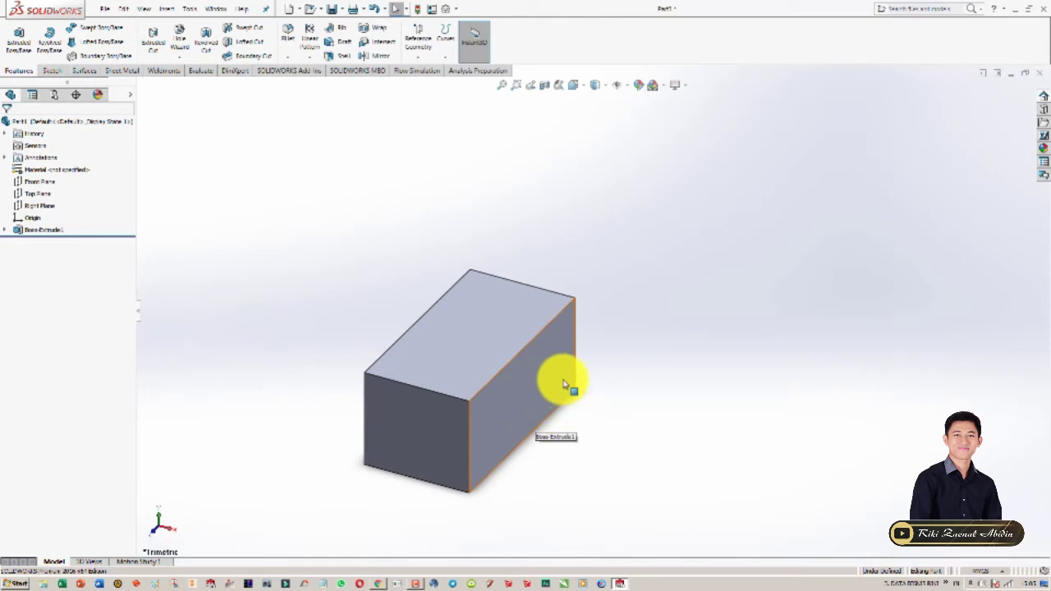
left_click(46, 72)
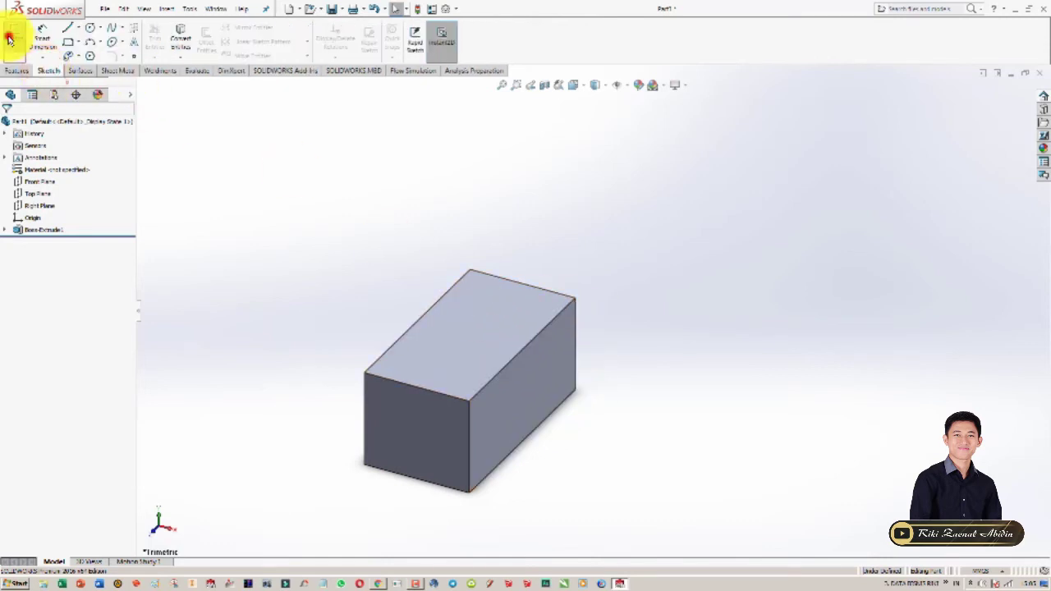
left_click(13, 34)
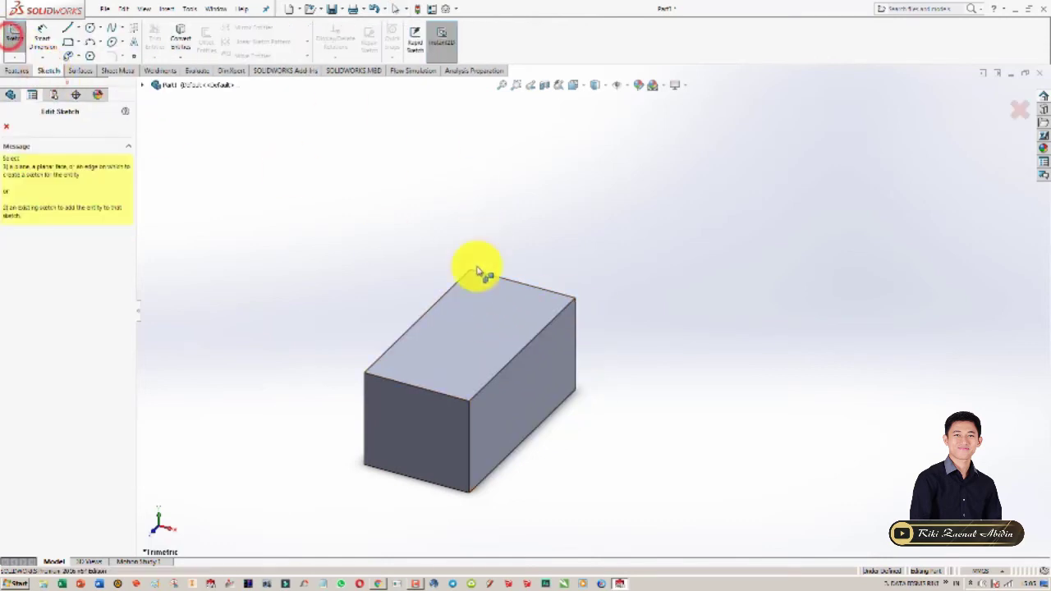
left_click(457, 335)
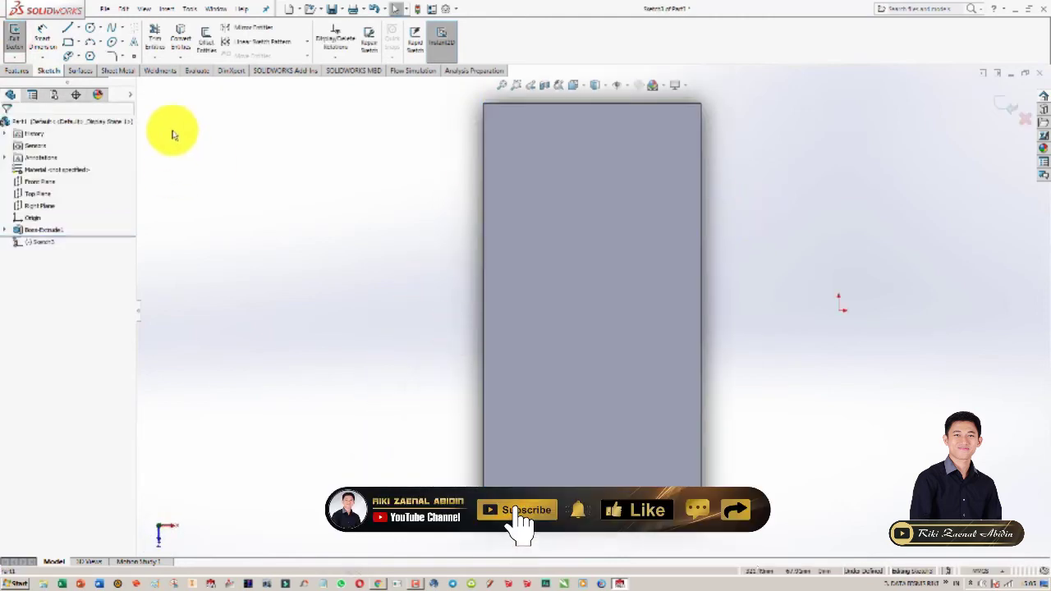
left_click(69, 29)
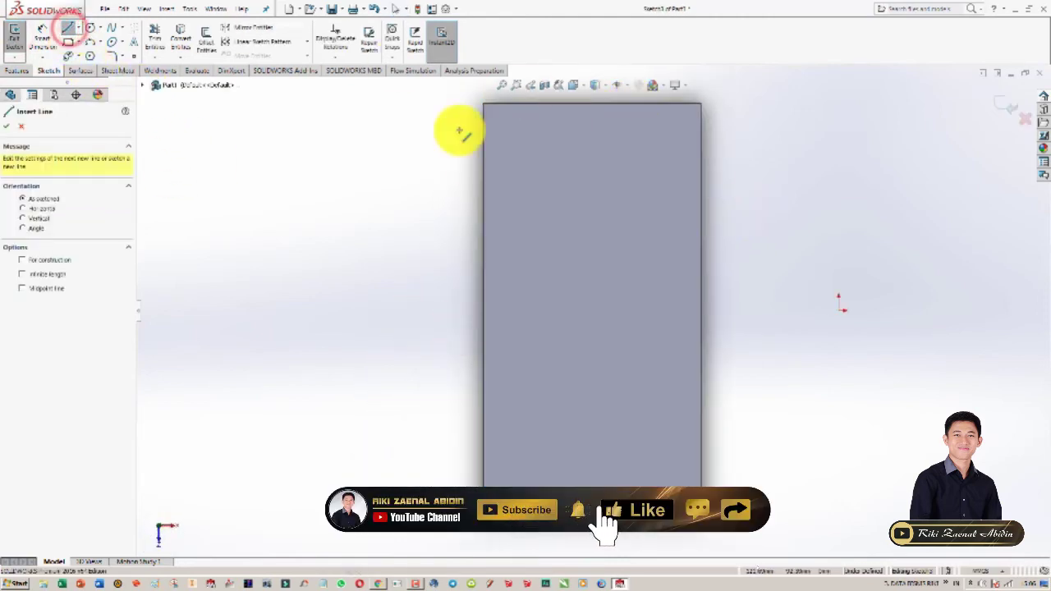
left_click(588, 110)
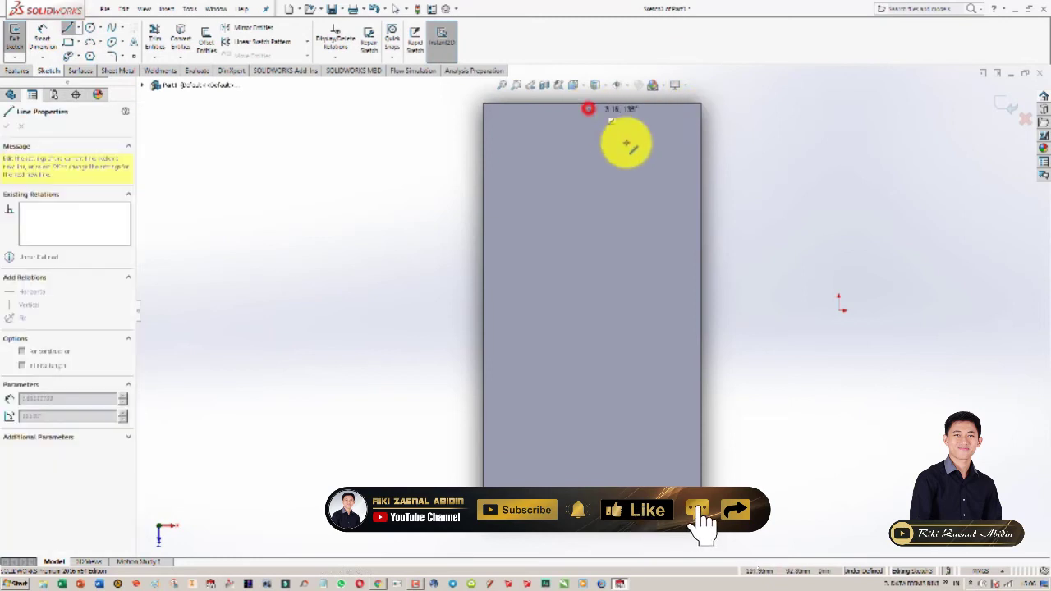
left_click(692, 214)
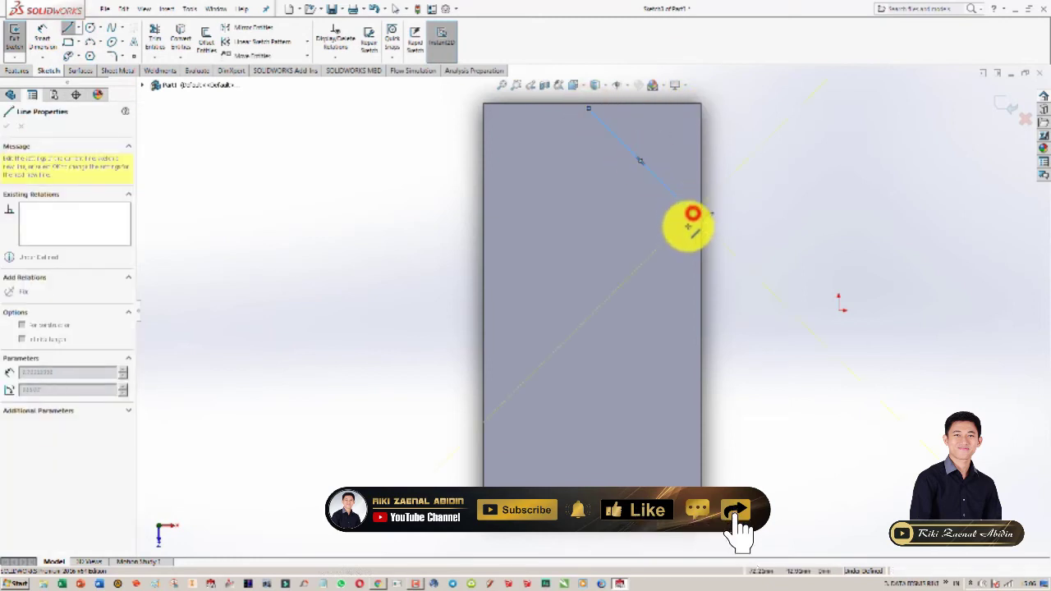
left_click(690, 269)
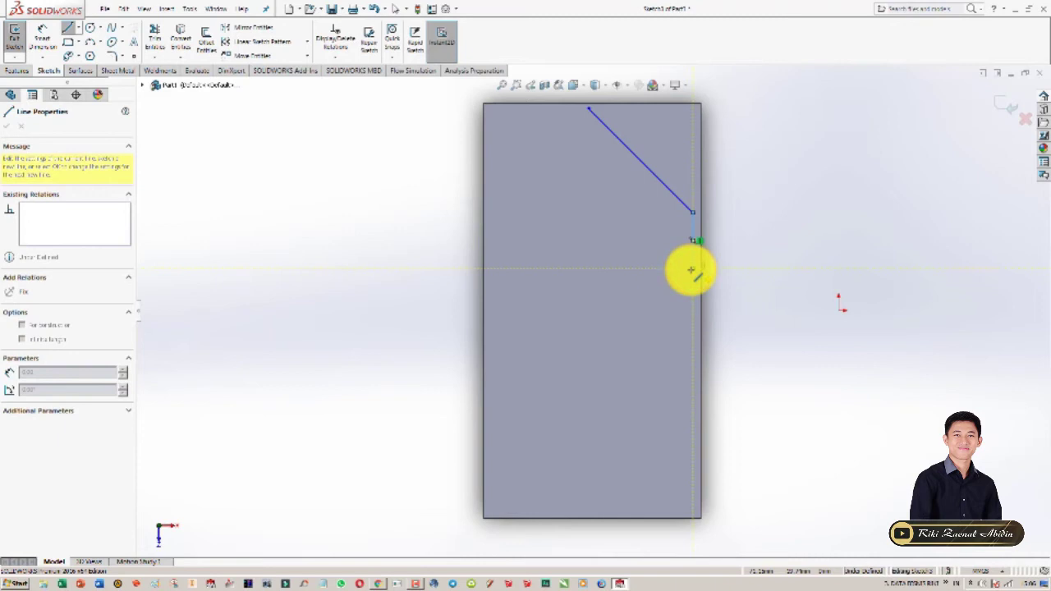
key("Escape")
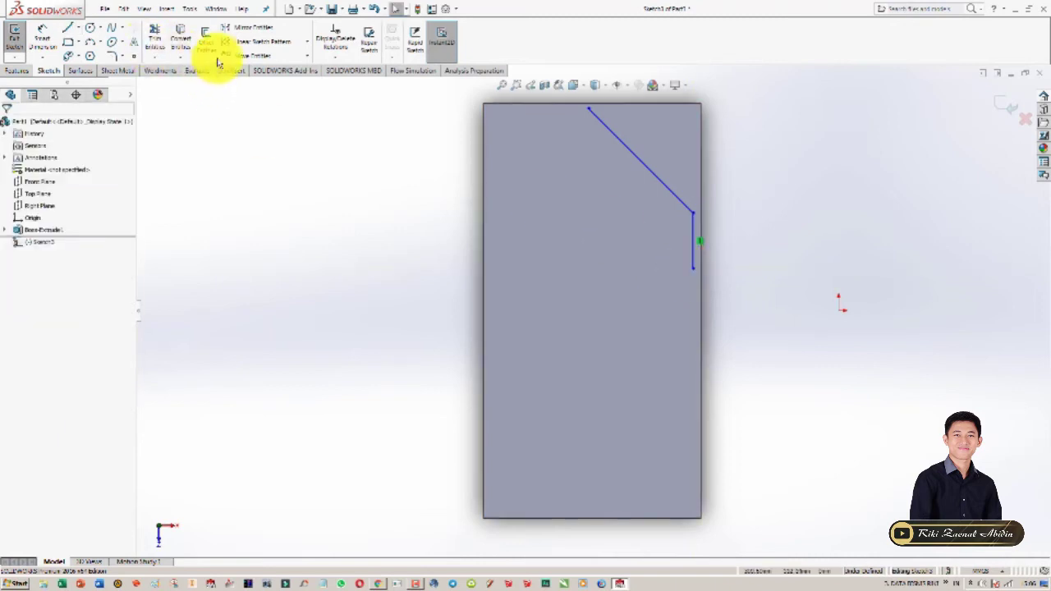
Offset the line chain by 10 mm and close both ends into a strip outline
left_click(207, 39)
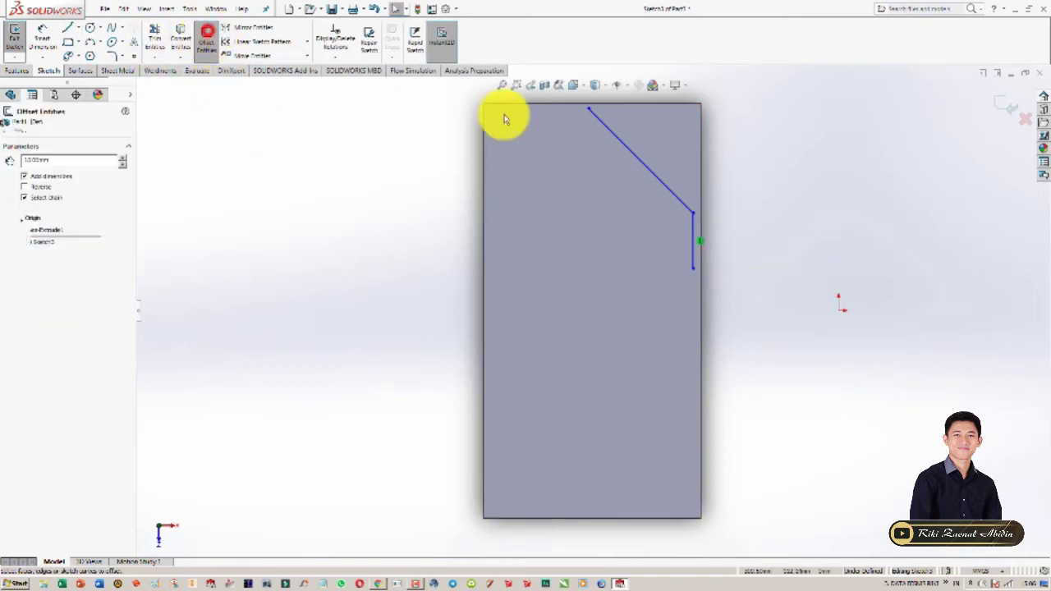
left_click(665, 186)
left_click(666, 202)
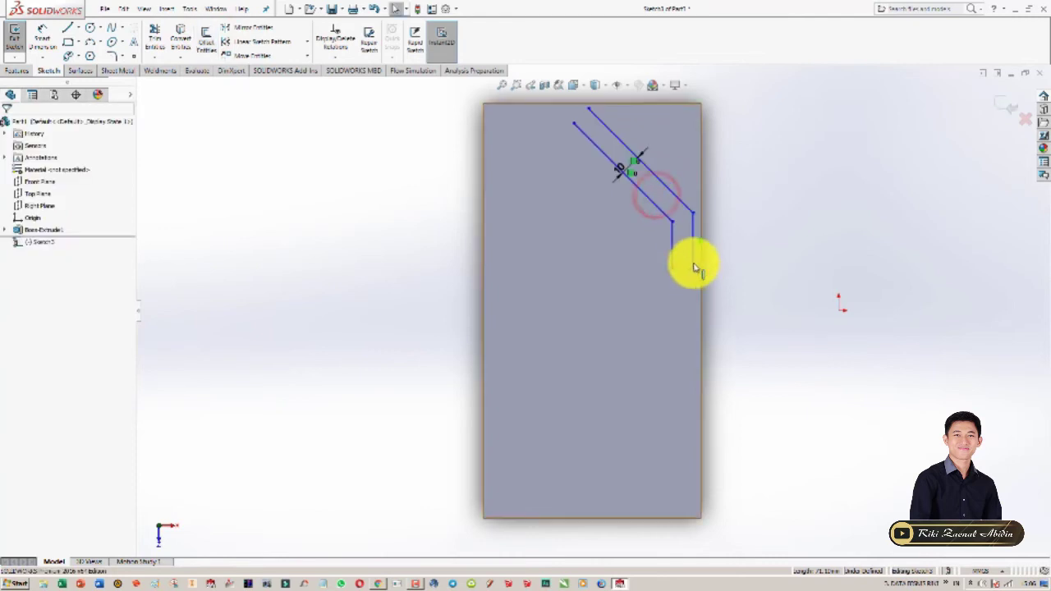
key("l")
left_click_drag(672, 269, 693, 268)
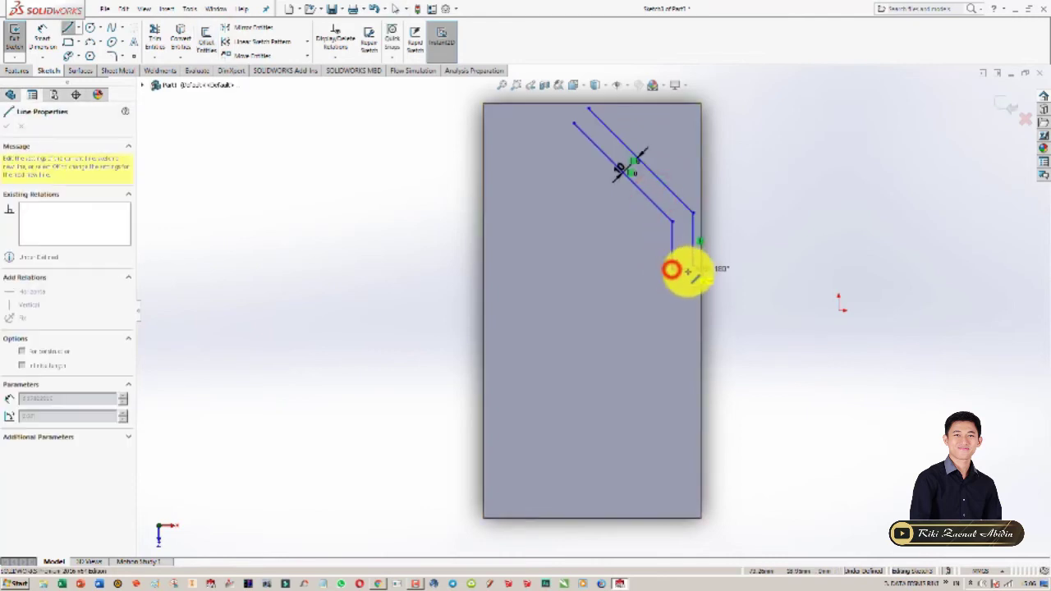
left_click_drag(573, 123, 588, 108)
key("Escape")
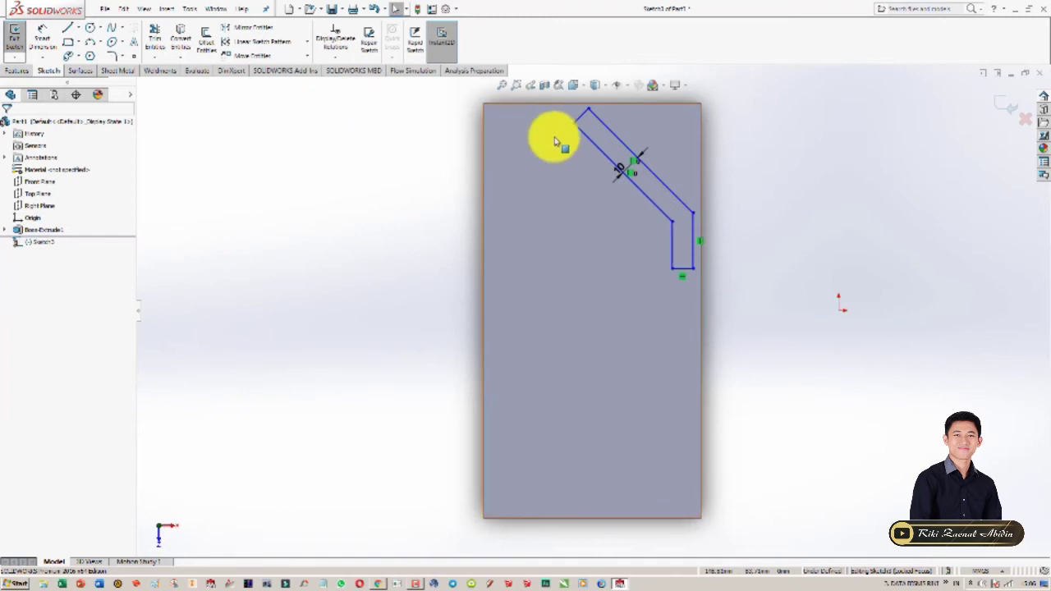
left_click(12, 72)
Extrude the strip outline from the sketch plane into a shortened rib, Boss-Extrude2
left_click(20, 41)
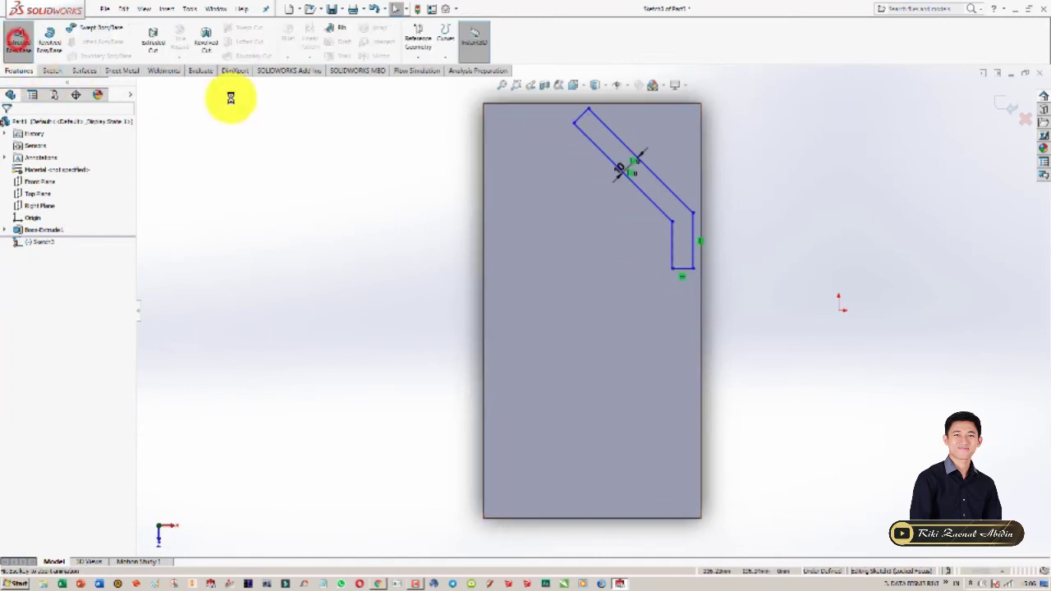
middle_click_drag(640, 232, 288, 450)
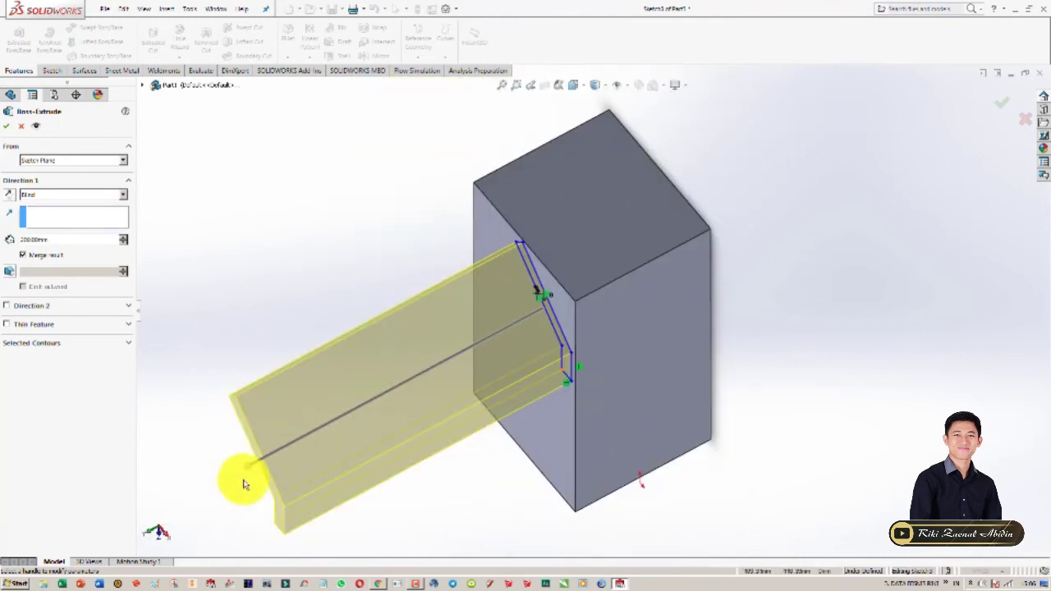
left_click_drag(248, 471, 488, 346)
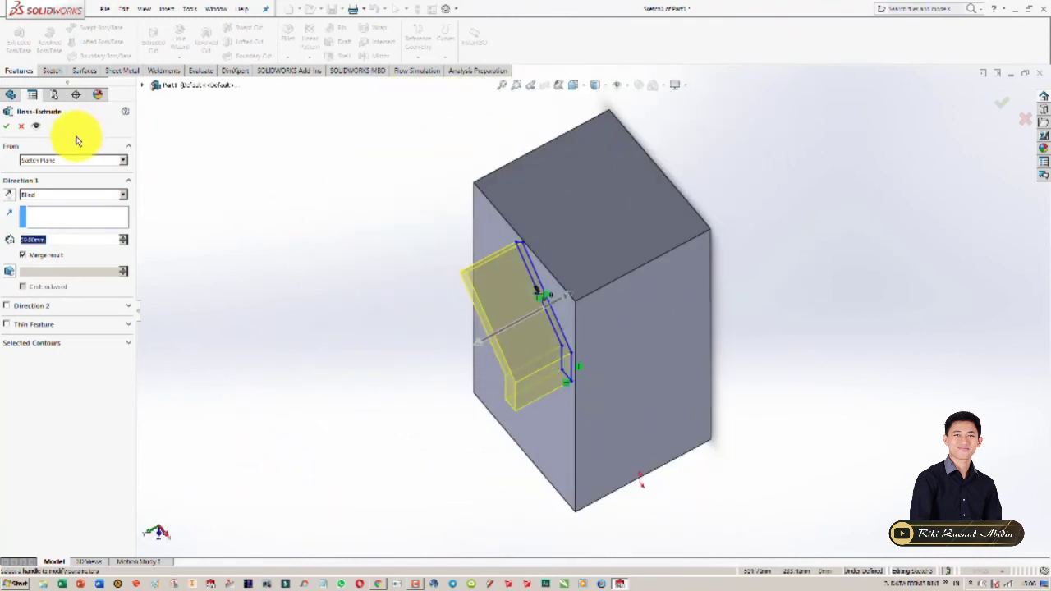
left_click(60, 161)
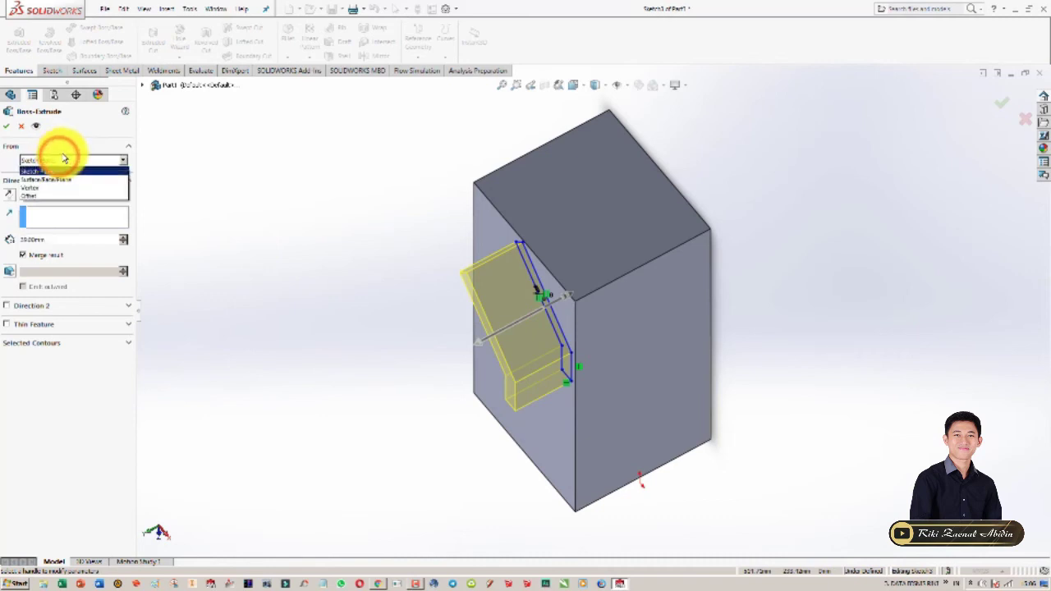
left_click(65, 154)
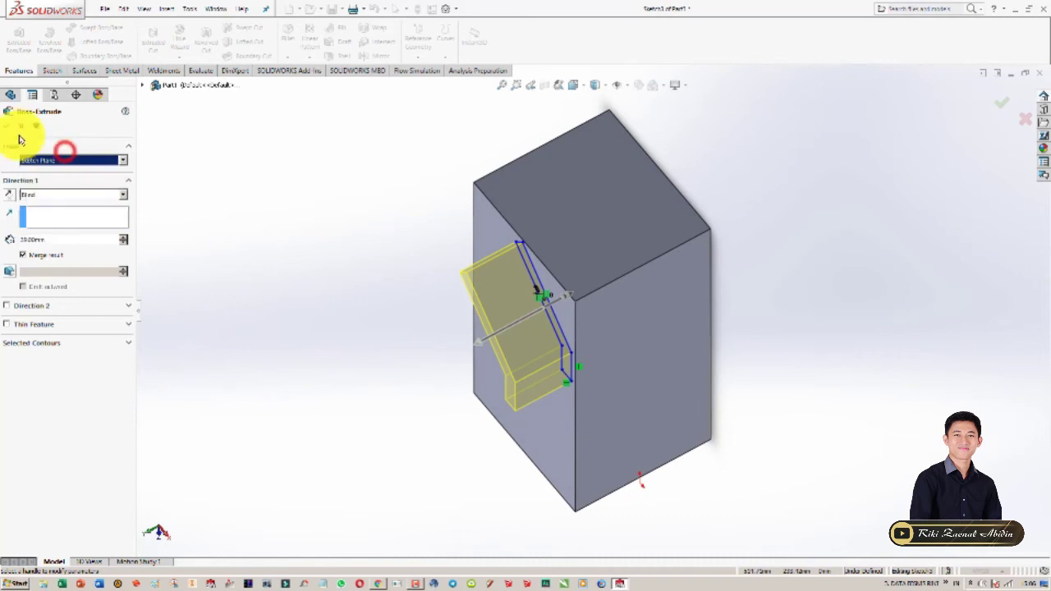
left_click(8, 125)
left_click(392, 244)
mouse_move(410, 324)
middle_mouse_down()
mouse_move(534, 292)
mouse_move(512, 113)
mouse_move(600, 179)
mouse_move(474, 235)
mouse_move(500, 228)
middle_mouse_up()
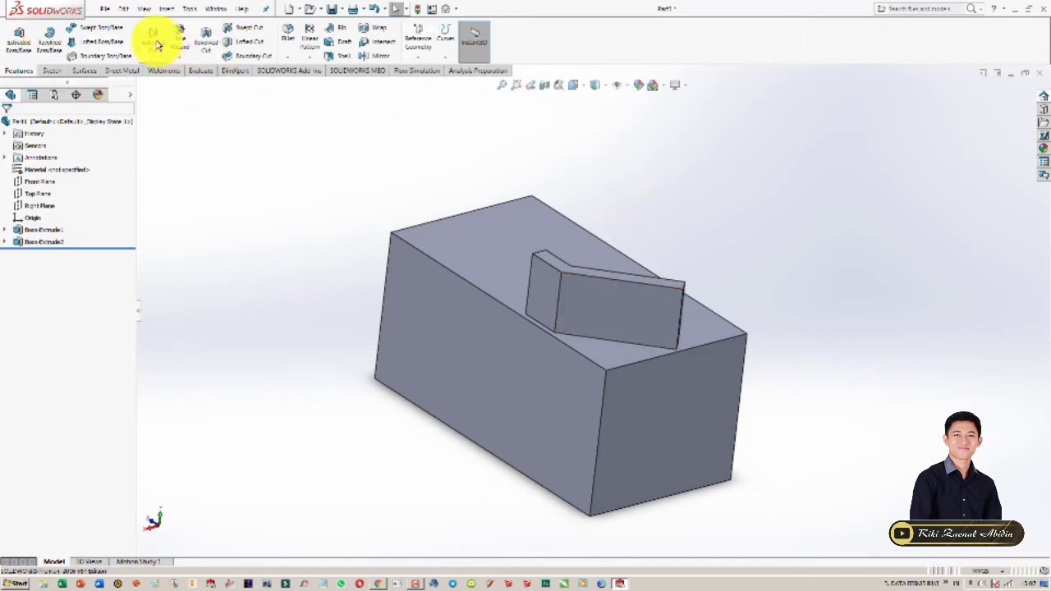
Draw a circle on the block's large front face below the rib in Sketch4
left_click(51, 71)
left_click(15, 35)
left_click(478, 331)
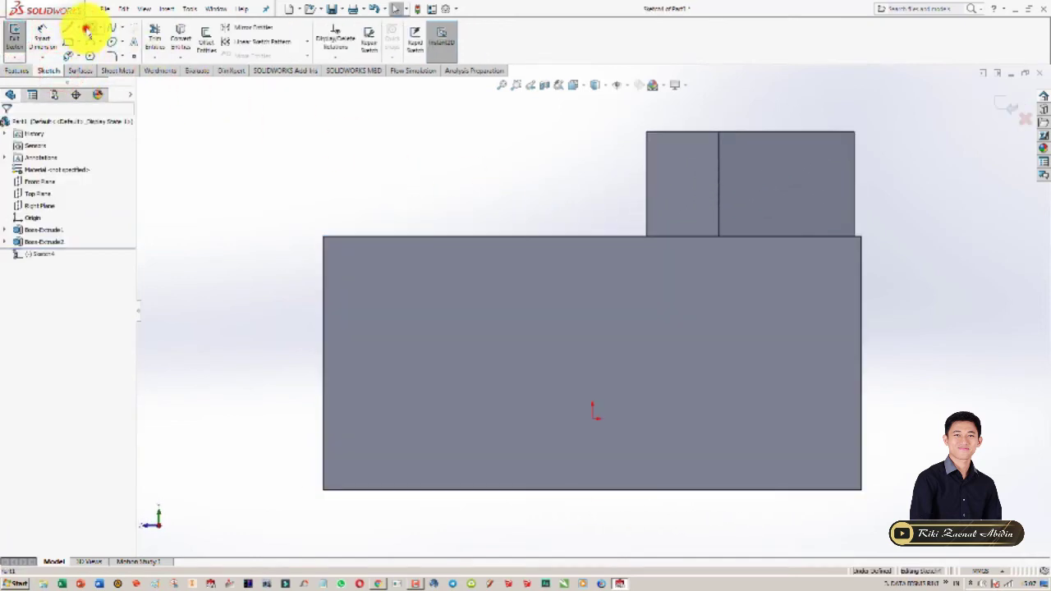
left_click(87, 30)
left_click(586, 364)
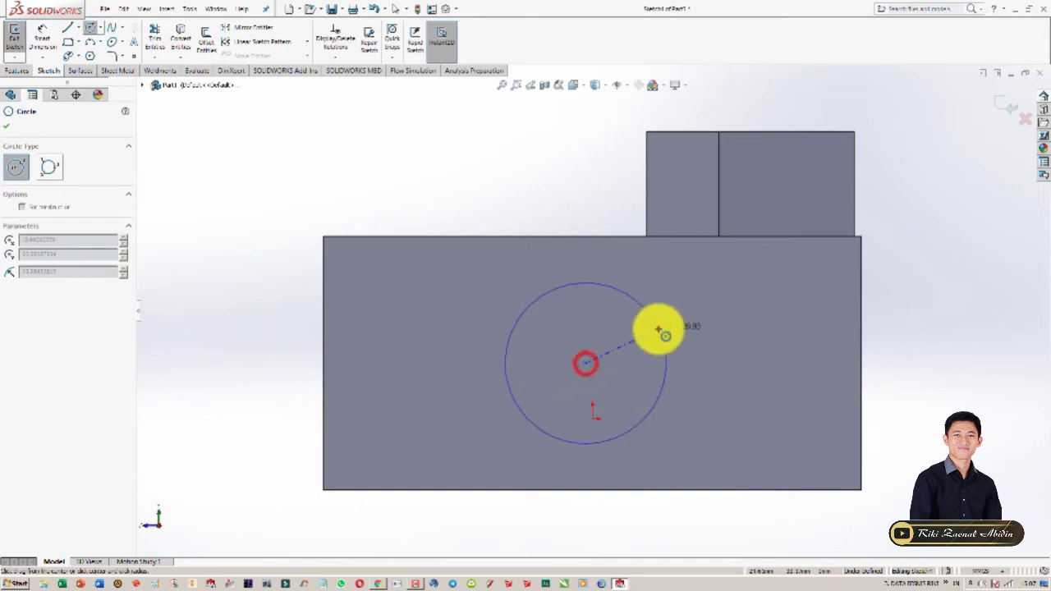
left_click(659, 328)
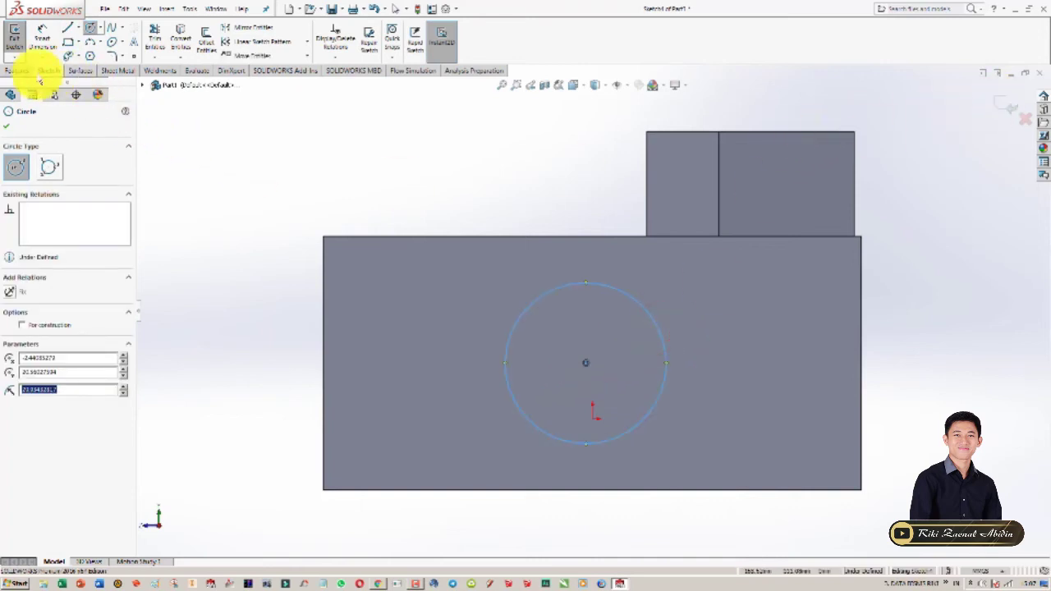
left_click(18, 70)
left_click(153, 37)
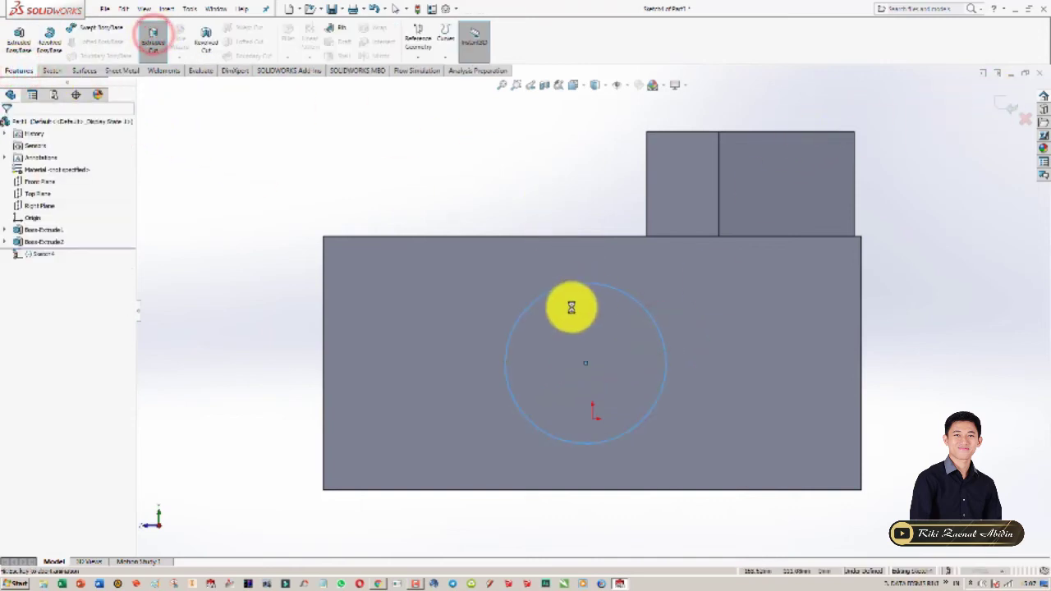
mouse_move(605, 304)
middle_mouse_down()
mouse_move(491, 363)
mouse_move(460, 406)
mouse_move(563, 352)
mouse_move(545, 371)
mouse_move(558, 375)
middle_mouse_up()
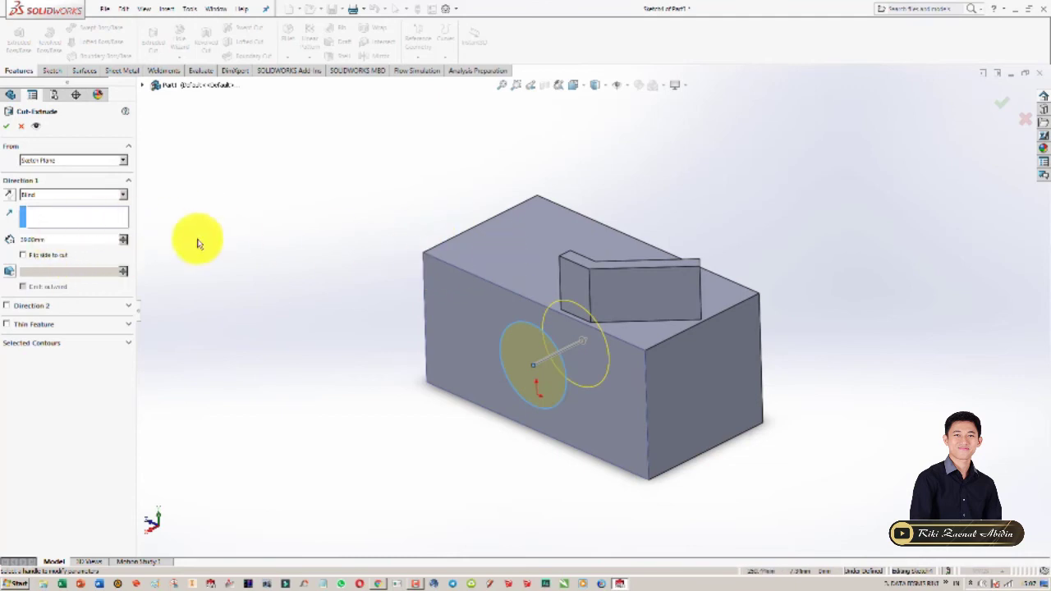
left_click(80, 194)
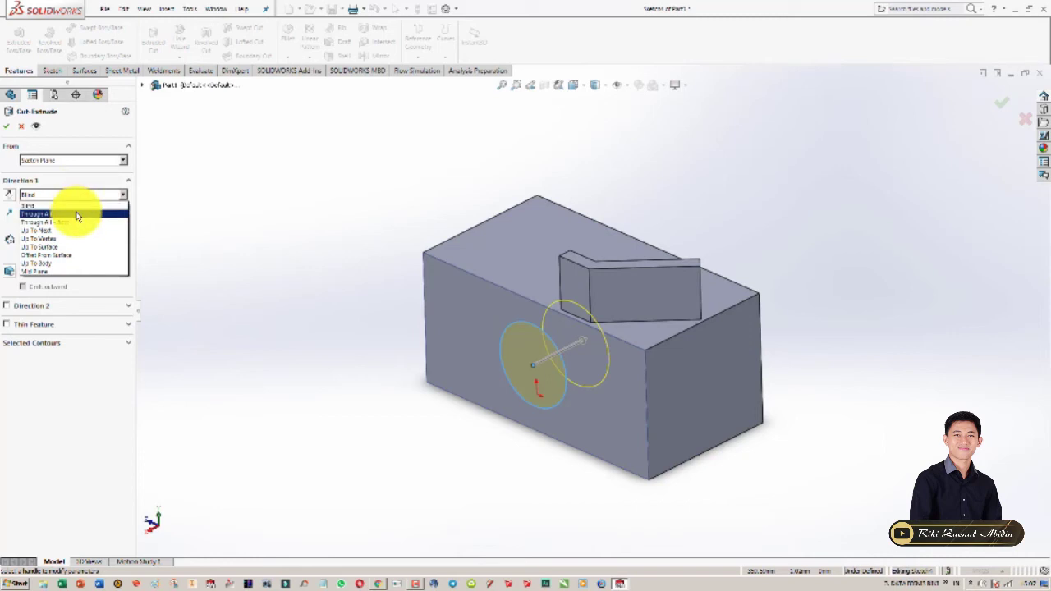
left_click(76, 215)
left_click(85, 195)
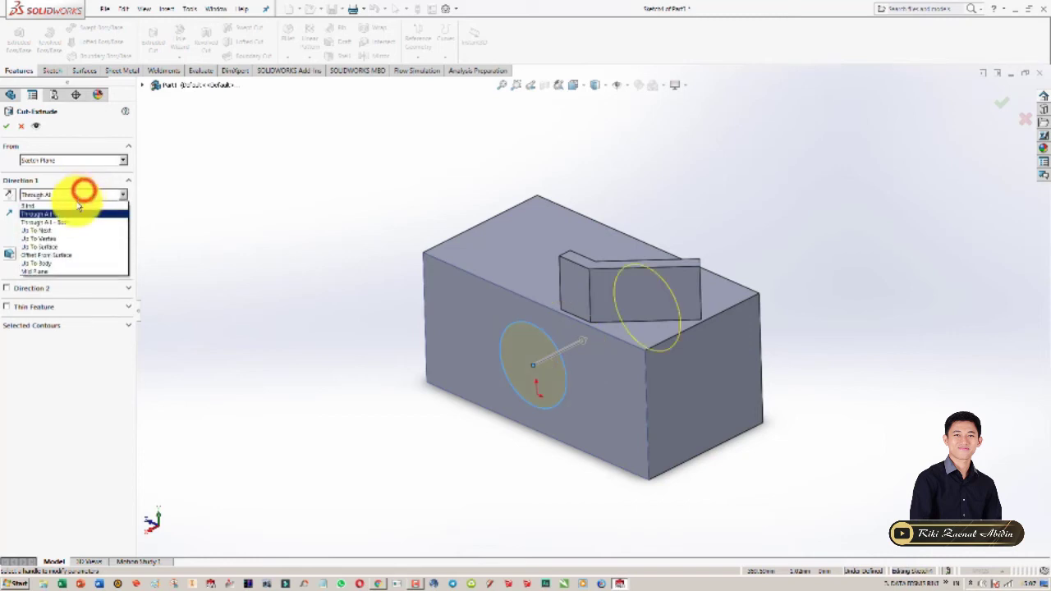
left_click(74, 224)
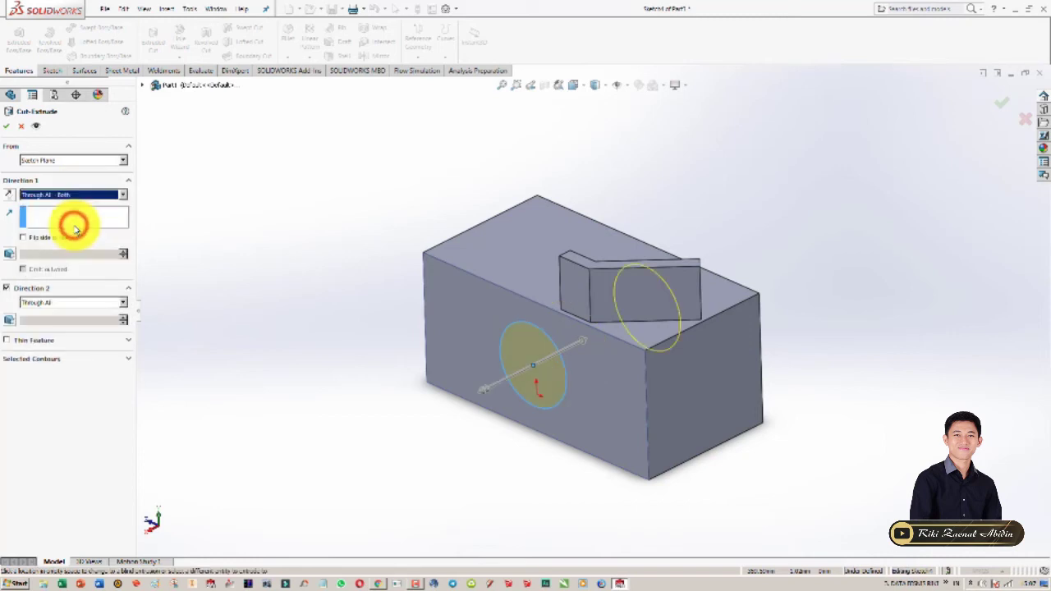
middle_click_drag(465, 430, 446, 430)
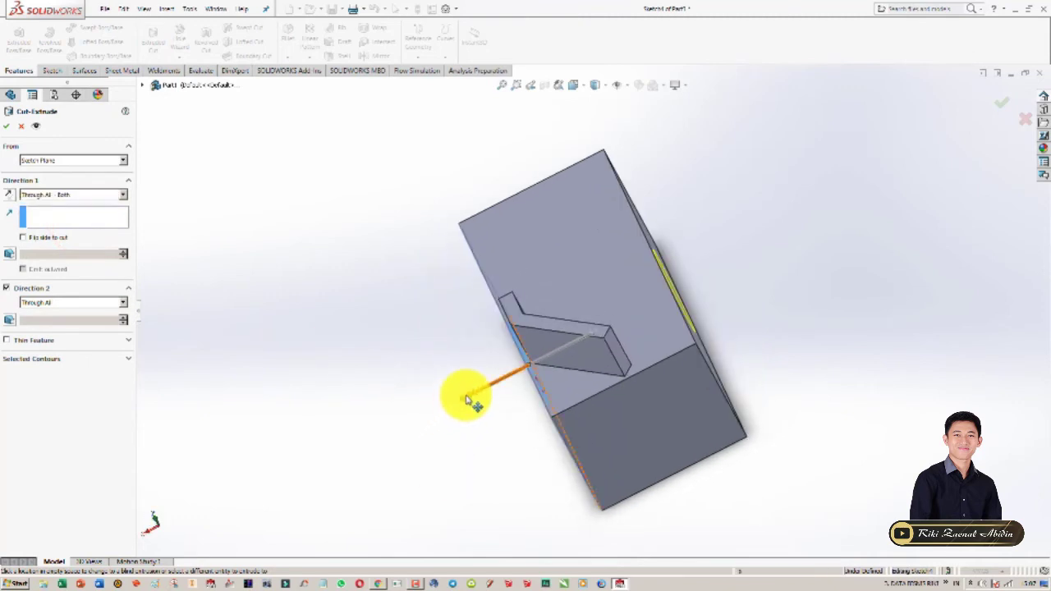
left_click(464, 396)
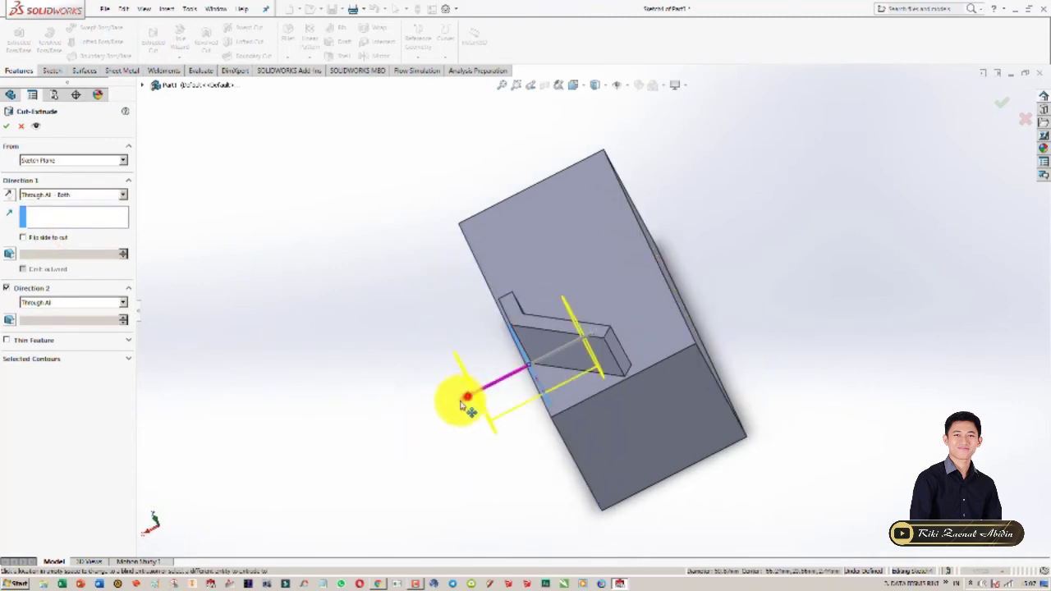
left_click(467, 398)
mouse_move(404, 394)
middle_mouse_down()
mouse_move(458, 357)
mouse_move(460, 317)
mouse_move(486, 357)
middle_mouse_up()
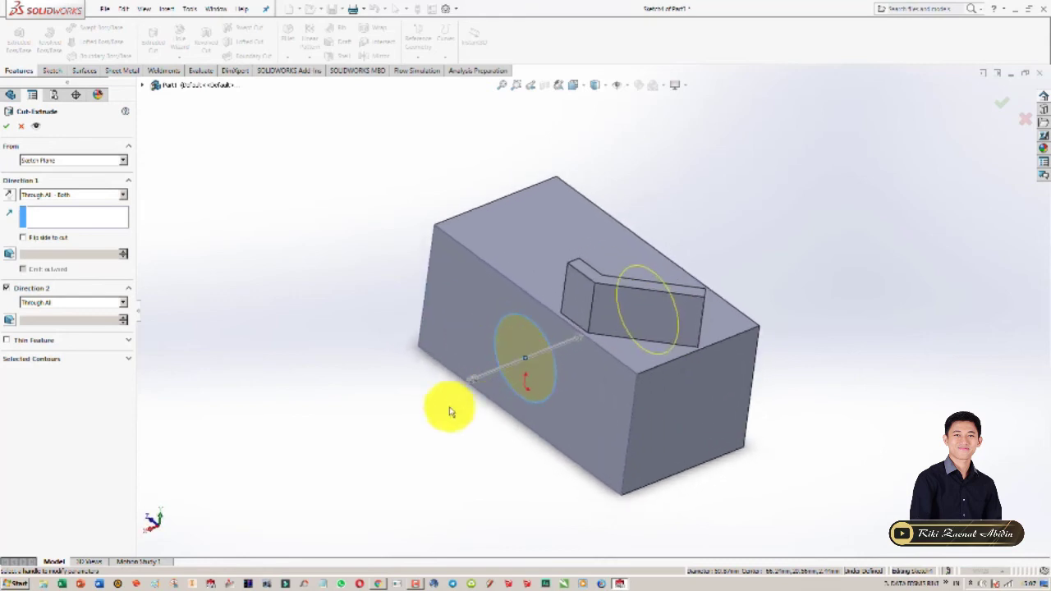
left_click(62, 194)
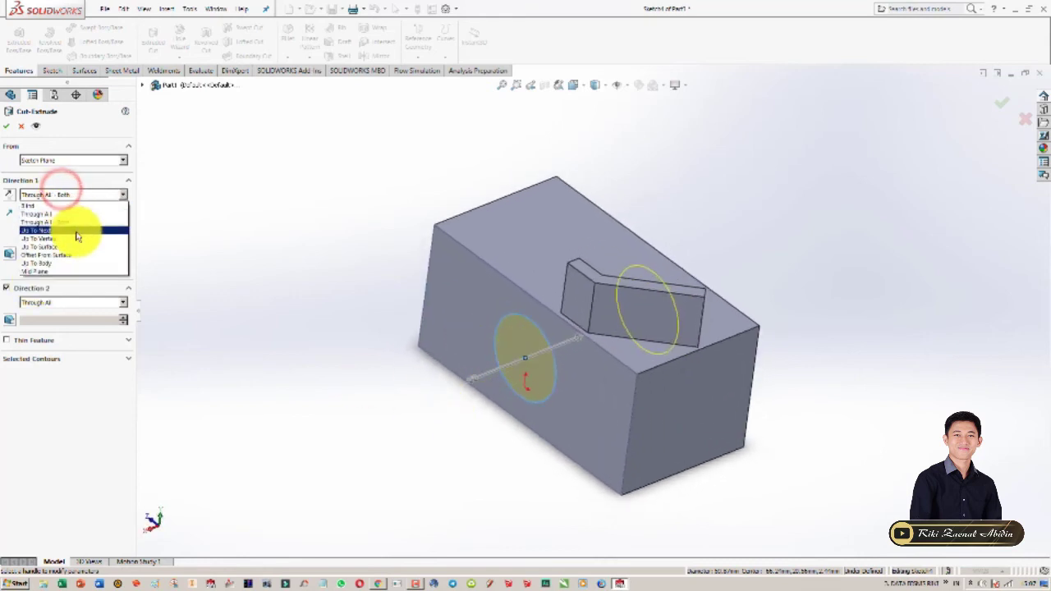
left_click(76, 234)
mouse_move(465, 266)
middle_mouse_down()
mouse_move(472, 282)
mouse_move(454, 312)
middle_mouse_up()
mouse_move(625, 253)
middle_mouse_down()
mouse_move(692, 222)
mouse_move(518, 279)
middle_mouse_up()
left_click(74, 194)
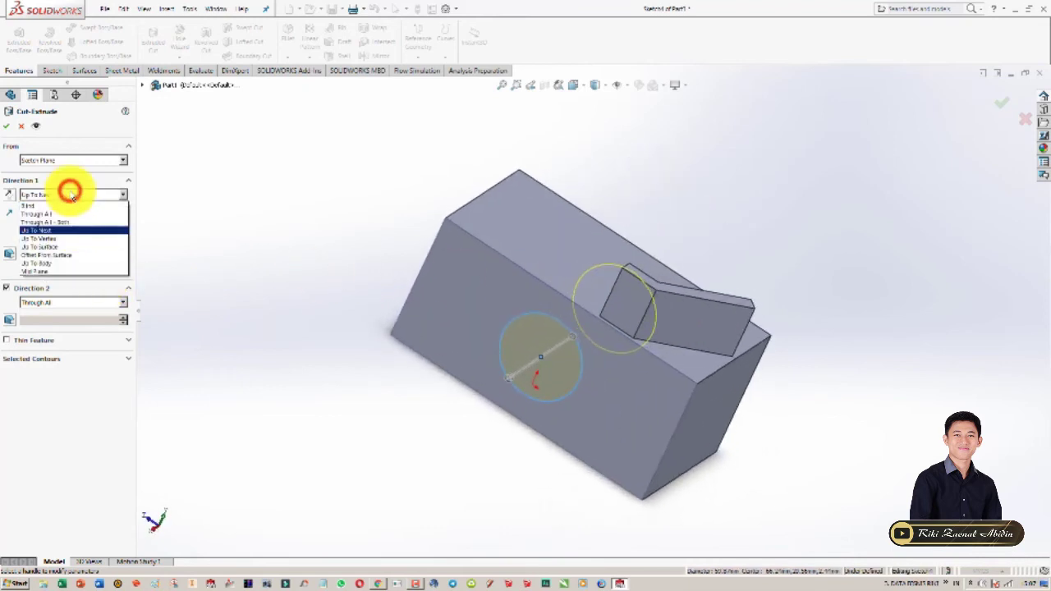
left_click(66, 276)
mouse_move(441, 235)
middle_mouse_down()
mouse_move(418, 271)
mouse_move(446, 274)
mouse_move(470, 318)
middle_mouse_up()
mouse_move(470, 318)
left_mouse_down()
mouse_move(462, 394)
mouse_move(453, 383)
mouse_move(375, 427)
mouse_move(461, 387)
left_mouse_up()
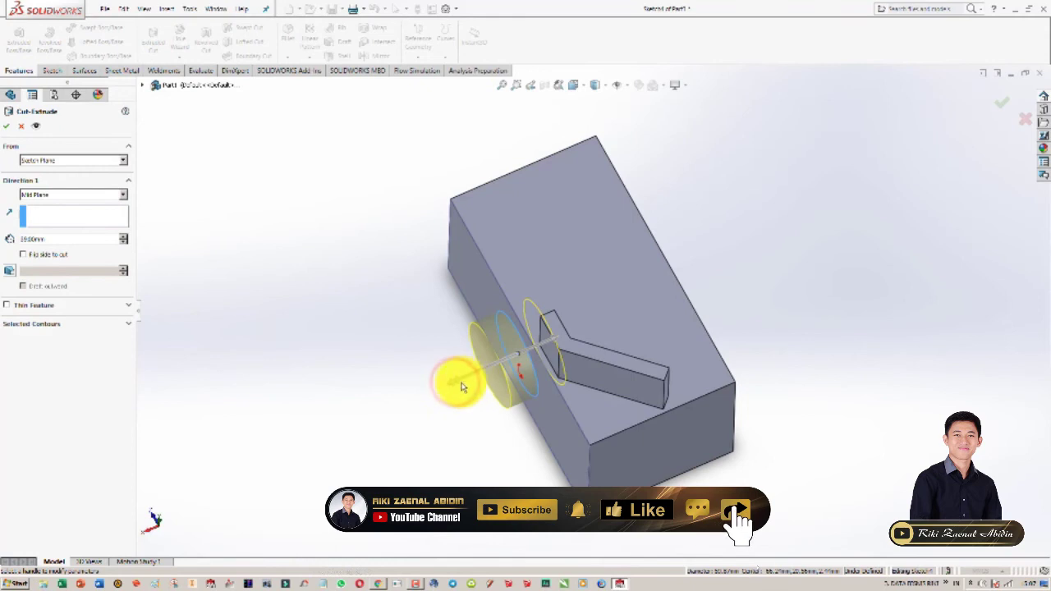
left_click(58, 159)
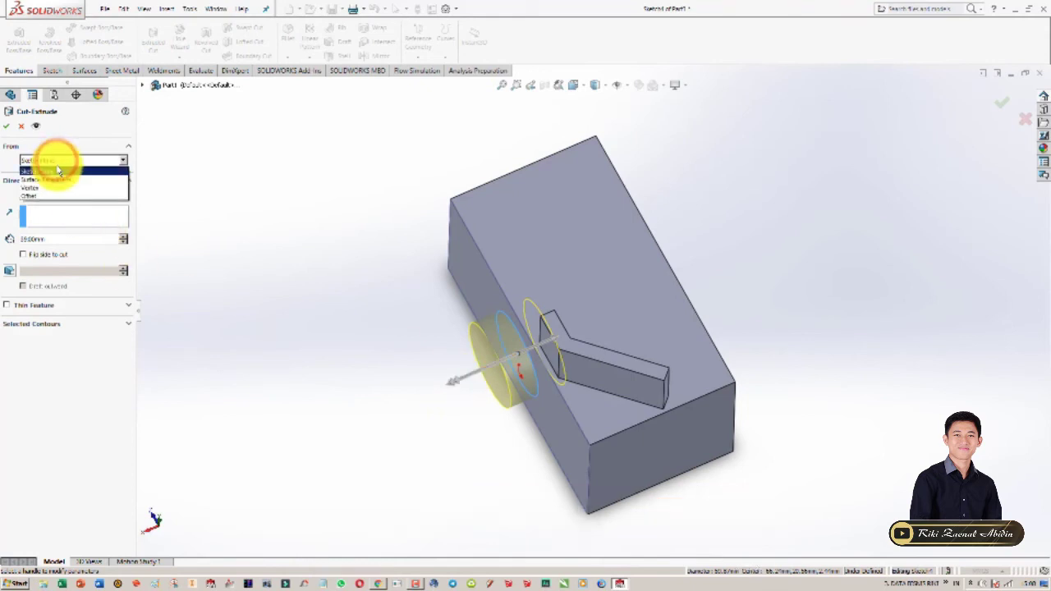
key("Escape")
key("Escape")
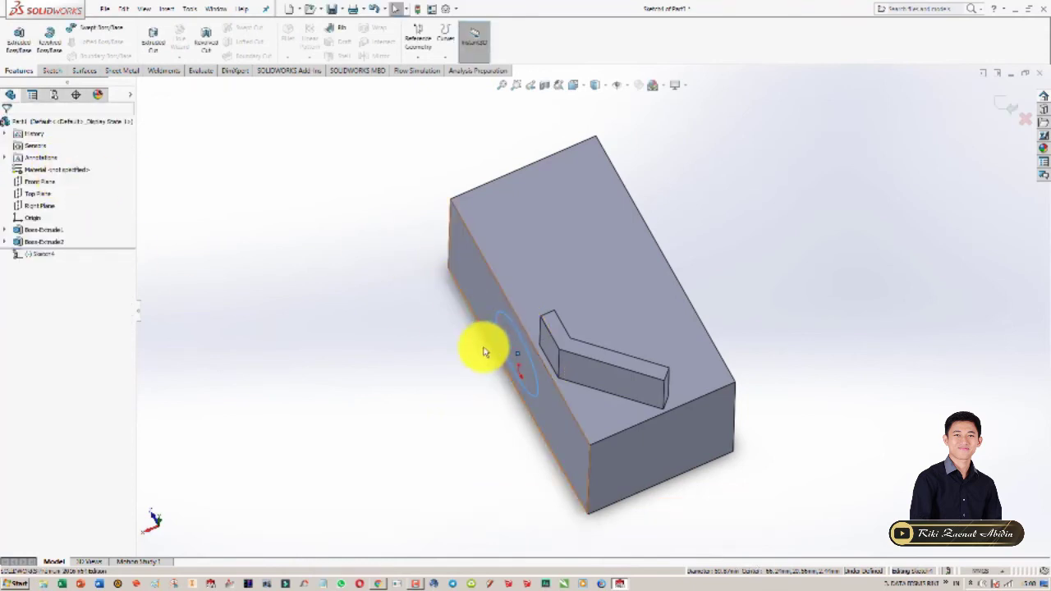
Cancel the accidental boss and cut a blind hole from the circle as Cut-Extrude1
left_click(56, 159)
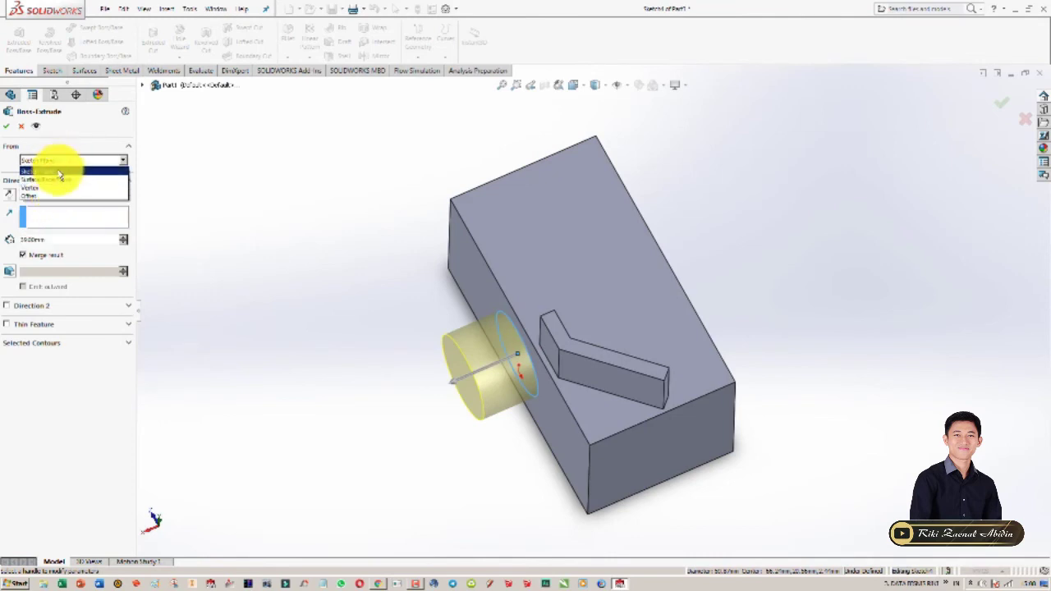
left_click(59, 173)
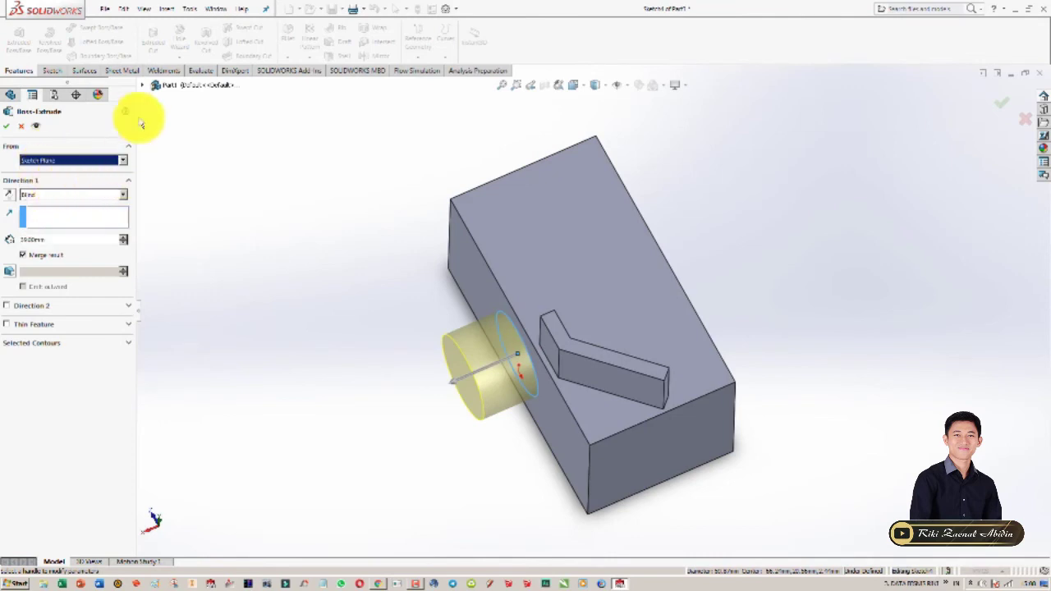
key("Escape")
left_click(153, 39)
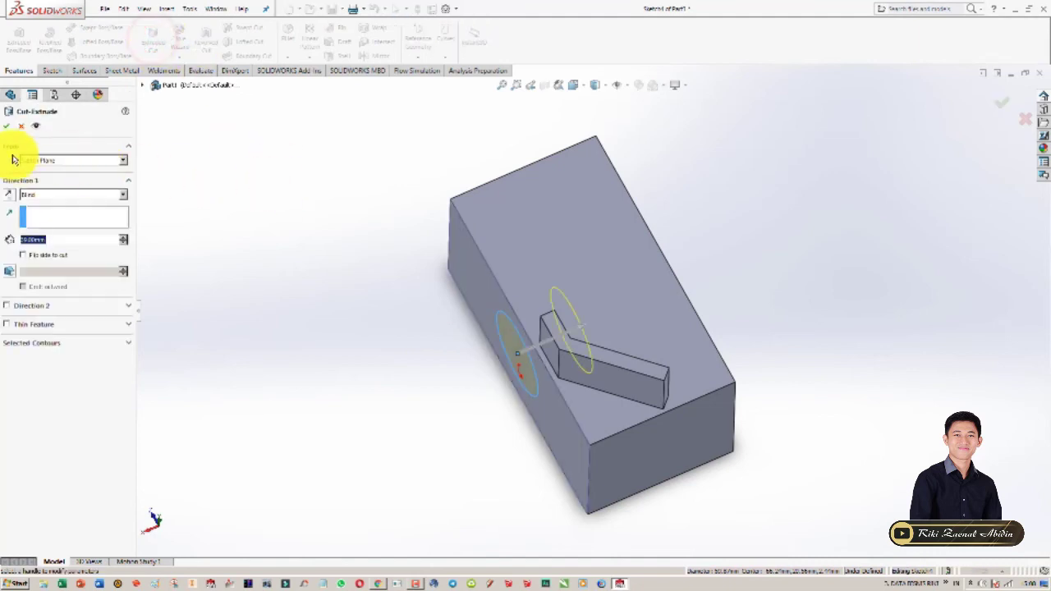
left_click(7, 127)
mouse_move(355, 300)
middle_mouse_down()
mouse_move(525, 207)
mouse_move(538, 157)
mouse_move(429, 232)
mouse_move(474, 140)
mouse_move(392, 242)
mouse_move(312, 241)
middle_mouse_up()
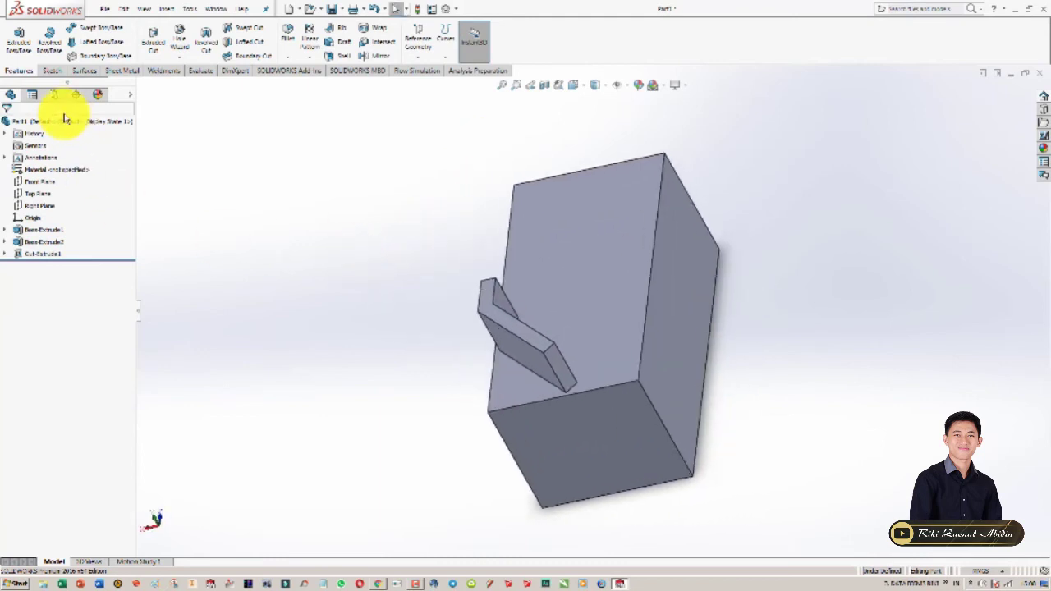
mouse_move(281, 216)
middle_mouse_down()
mouse_move(371, 169)
mouse_move(242, 205)
mouse_move(283, 240)
middle_mouse_up()
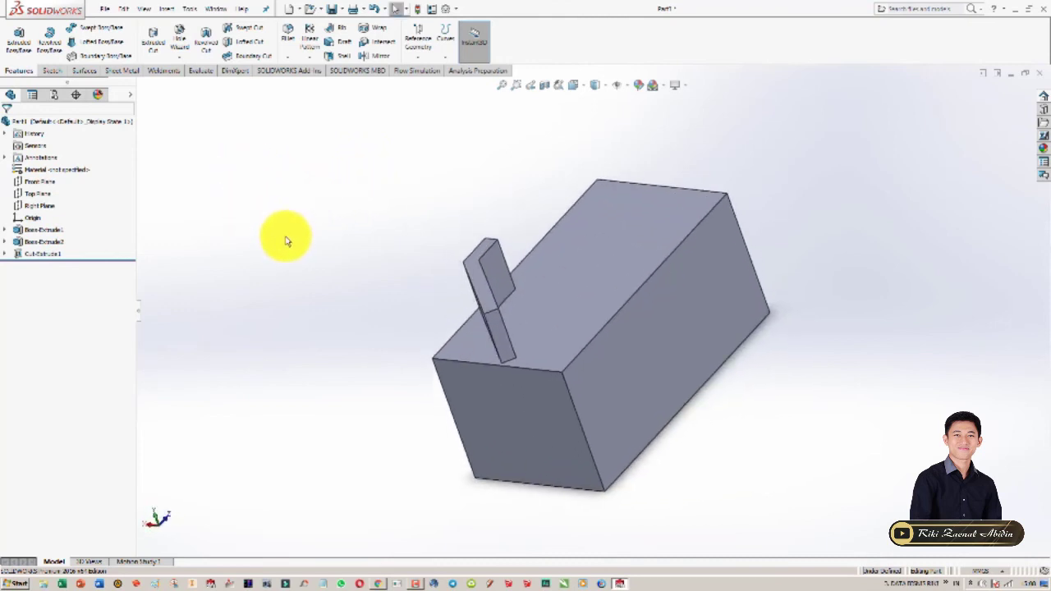
left_click(320, 239)
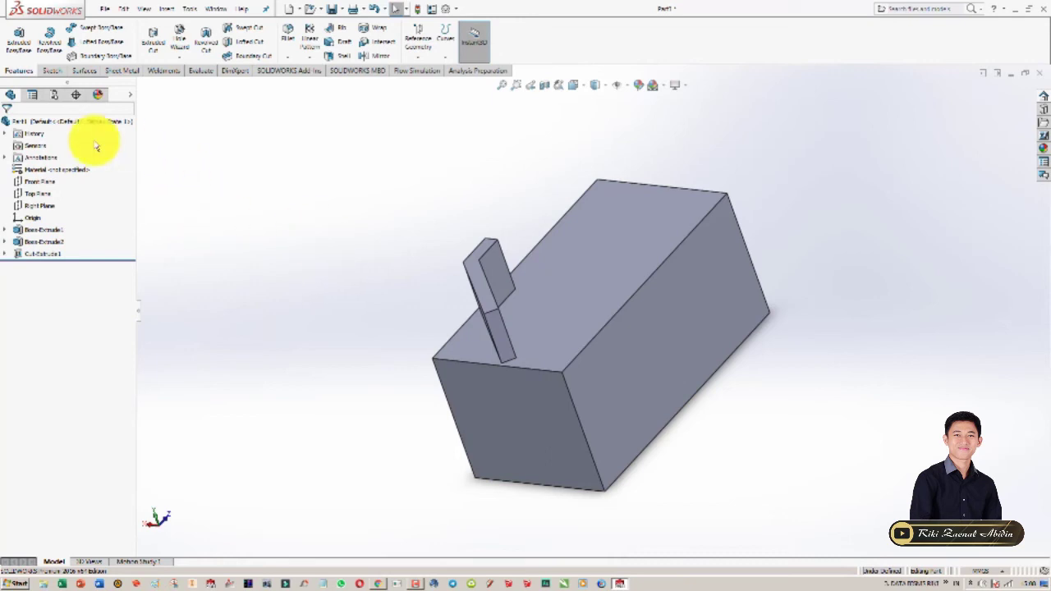
left_click(353, 186)
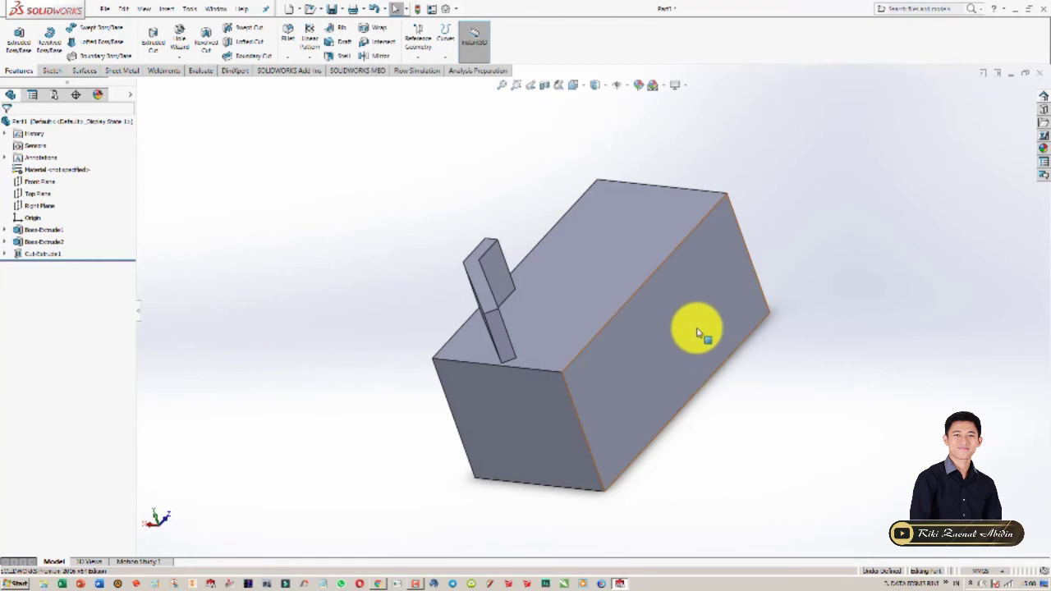
Start a new sketch (Sketch5) on the side face of the block
left_click(49, 74)
left_click(14, 37)
left_click(694, 278)
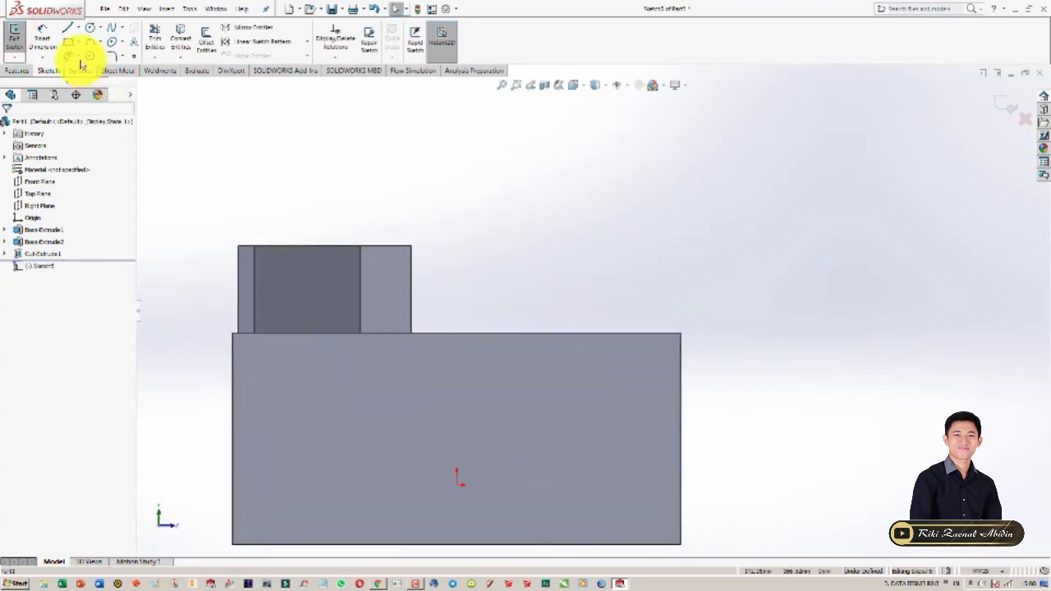
Draw the profile's vertical left line, bottom step and slanted right side above the block
left_click(69, 28)
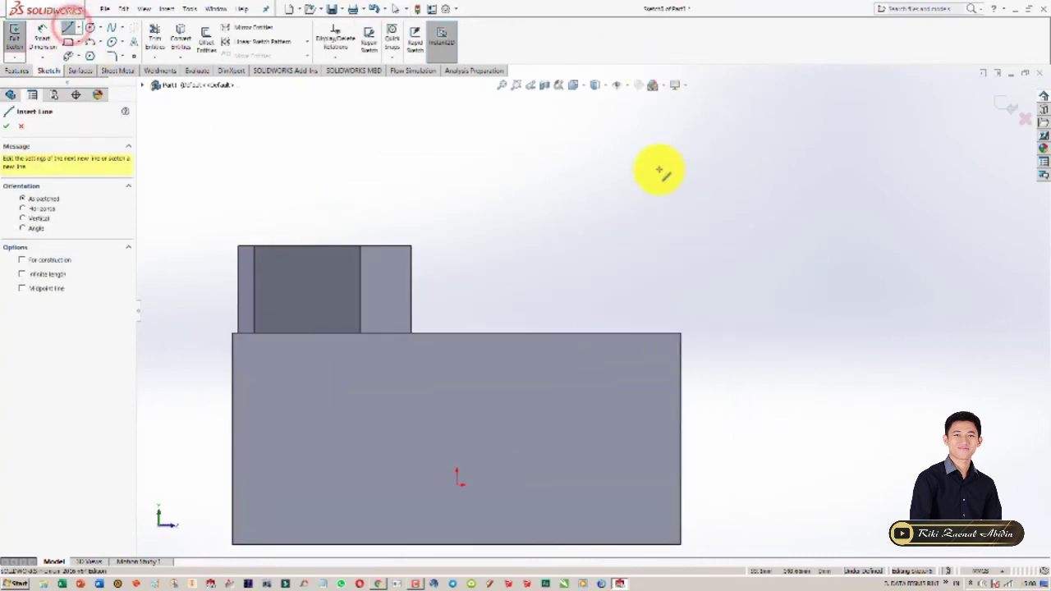
left_click(634, 147)
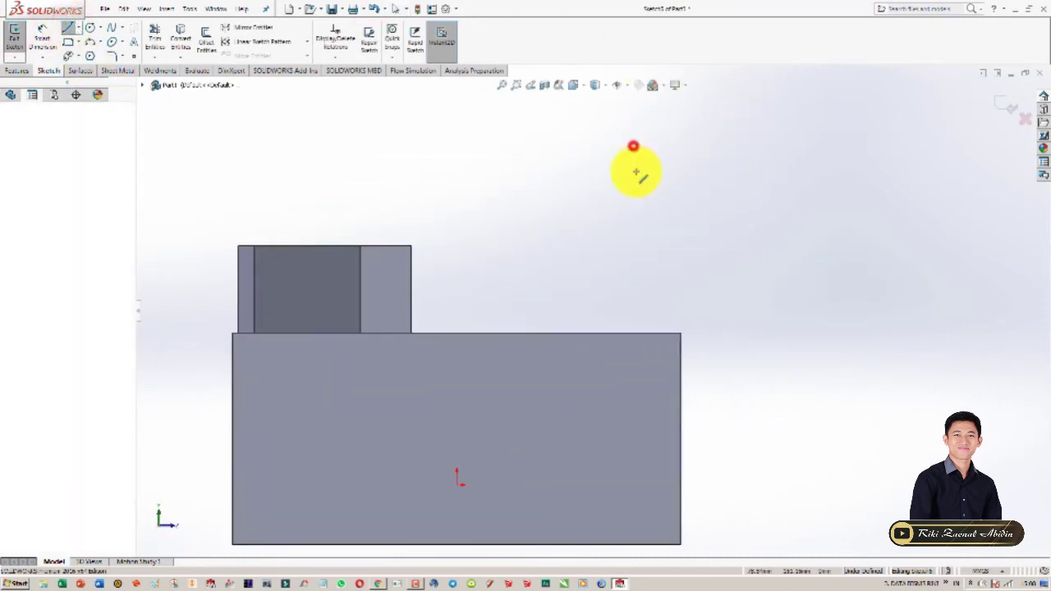
left_click(633, 287)
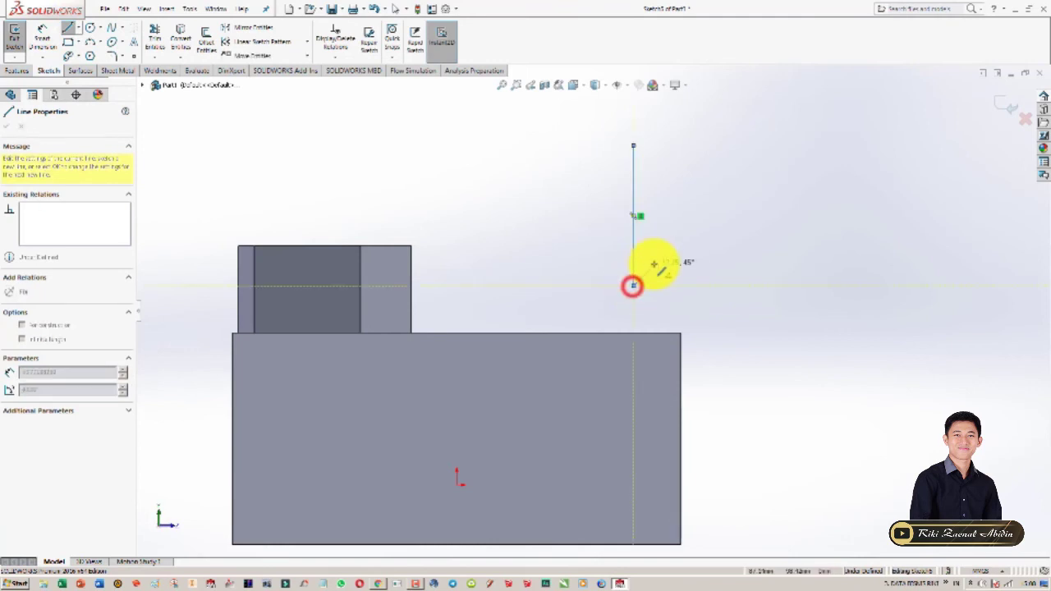
left_click(661, 314)
left_click(704, 315)
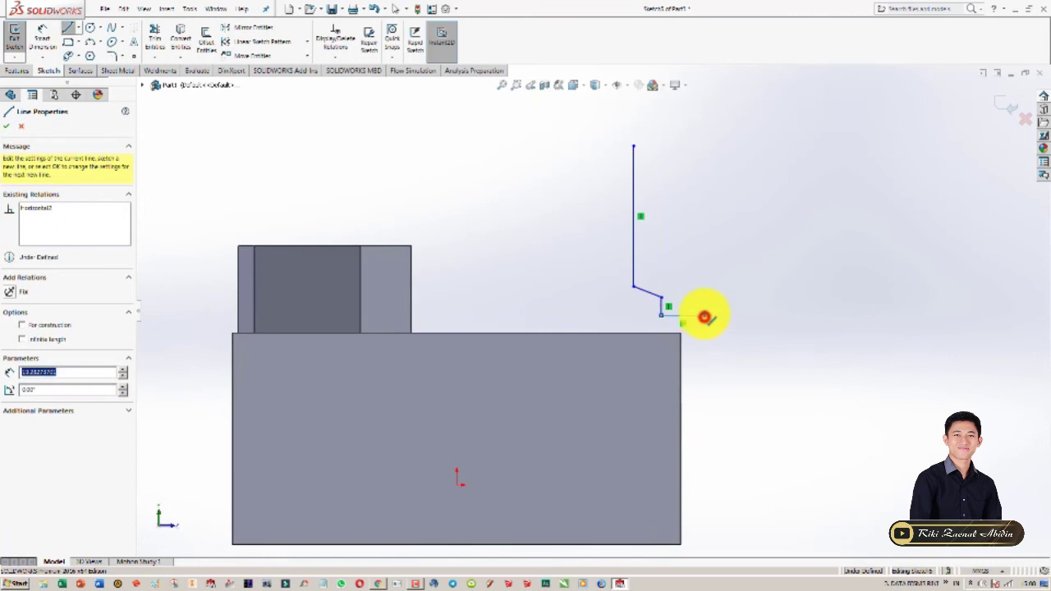
left_click(673, 178)
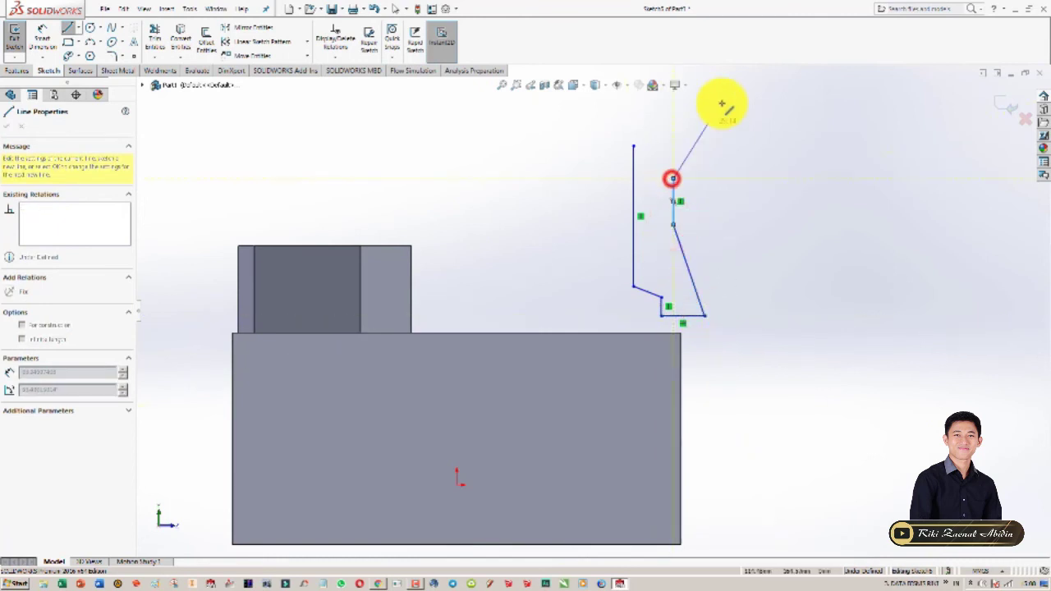
Add the top-right corner, top edge and short bent segment, closing the outline onto the vertical line
left_click(735, 91)
left_click(632, 99)
left_click(615, 127)
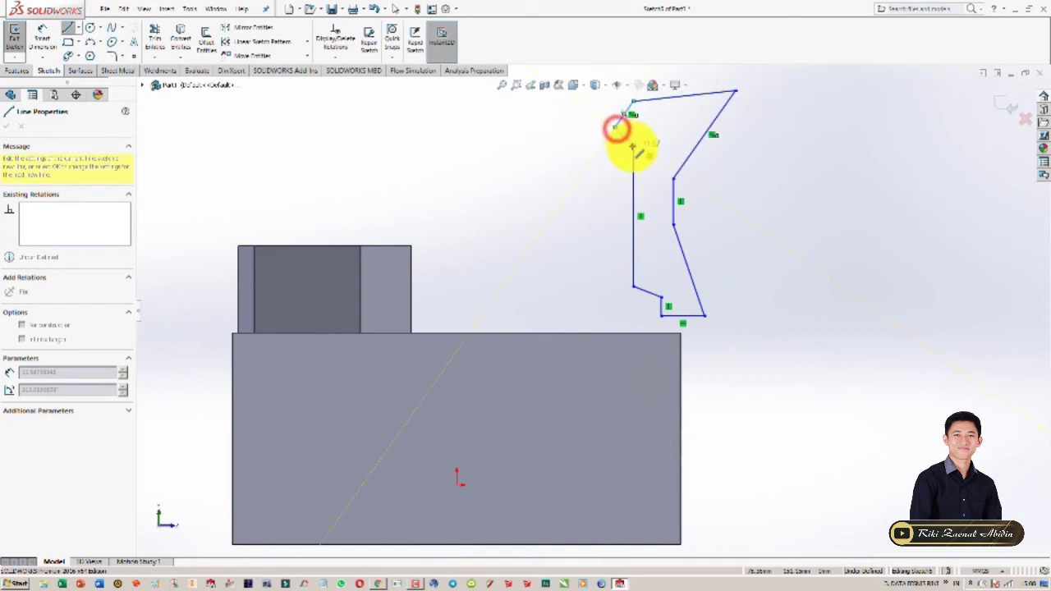
left_click(633, 146)
key("Escape")
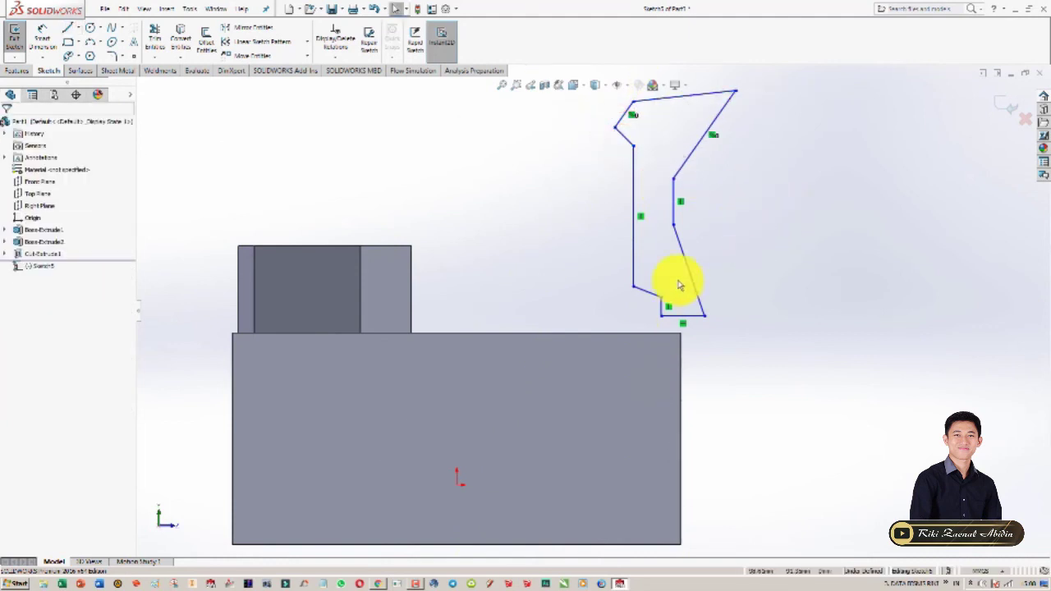
middle_click_drag(690, 264, 657, 294, "ctrl")
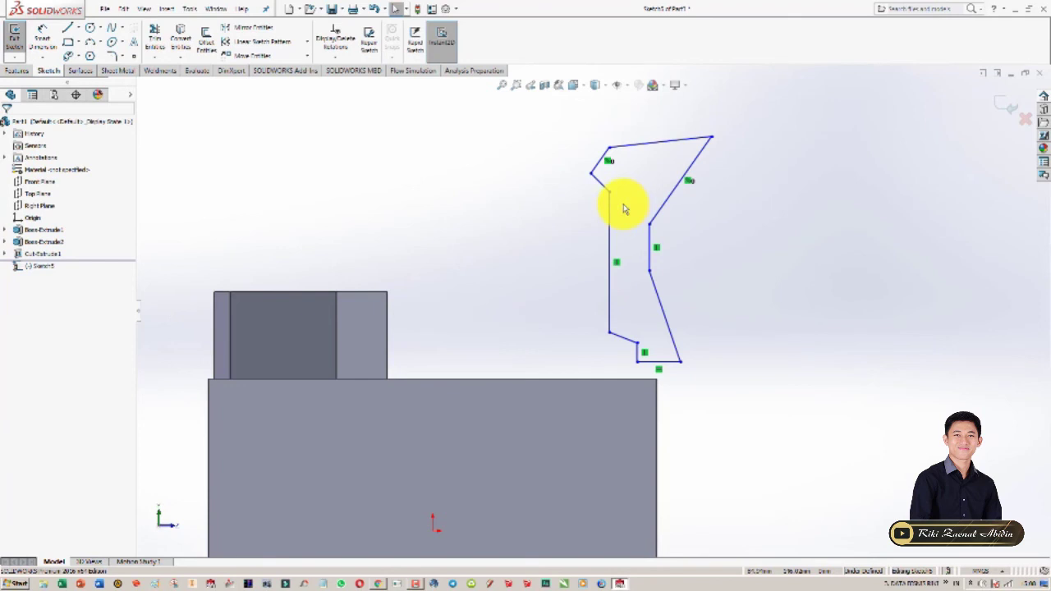
left_click(69, 30)
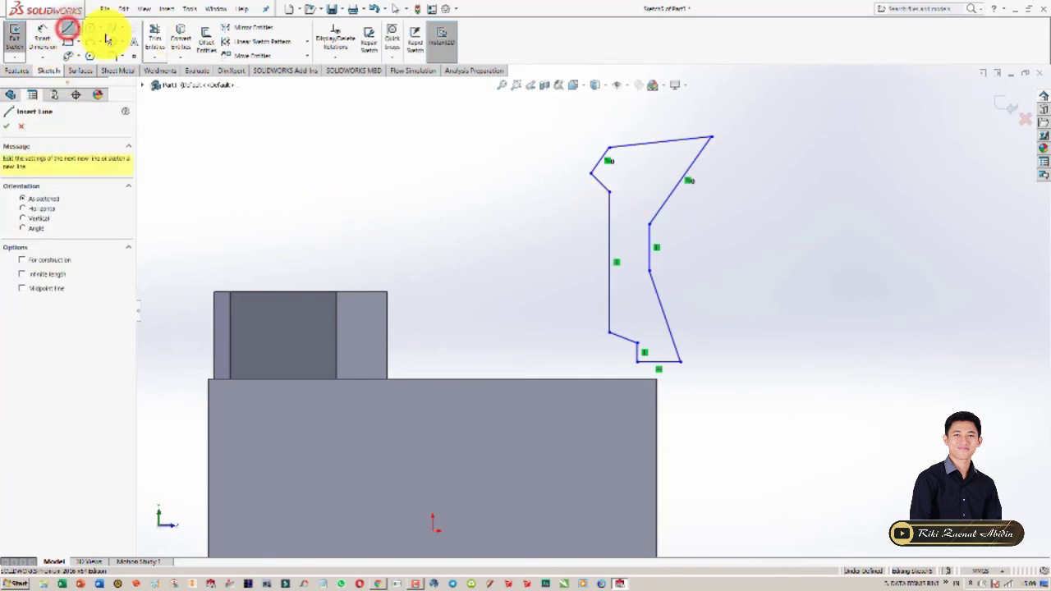
Draw a vertical centerline on the left side of the Sketch5 outline
left_click(80, 29)
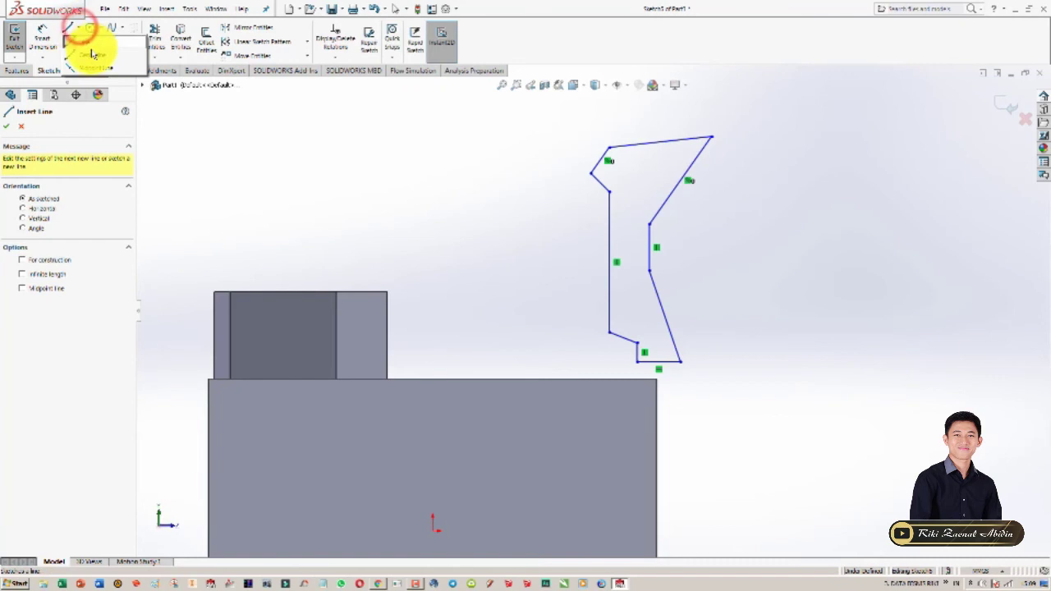
left_click(89, 55)
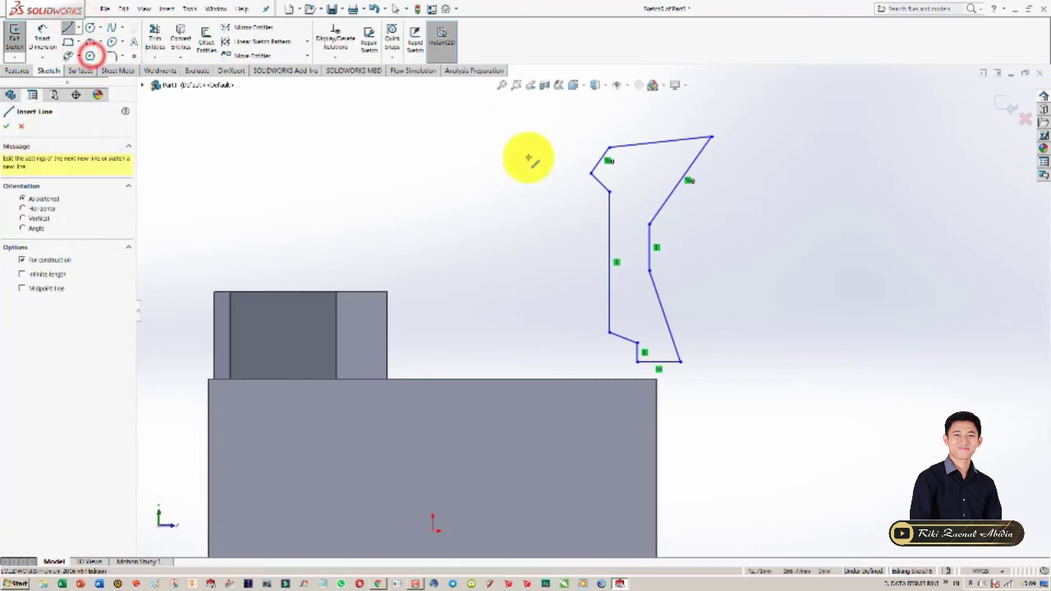
left_click(576, 170)
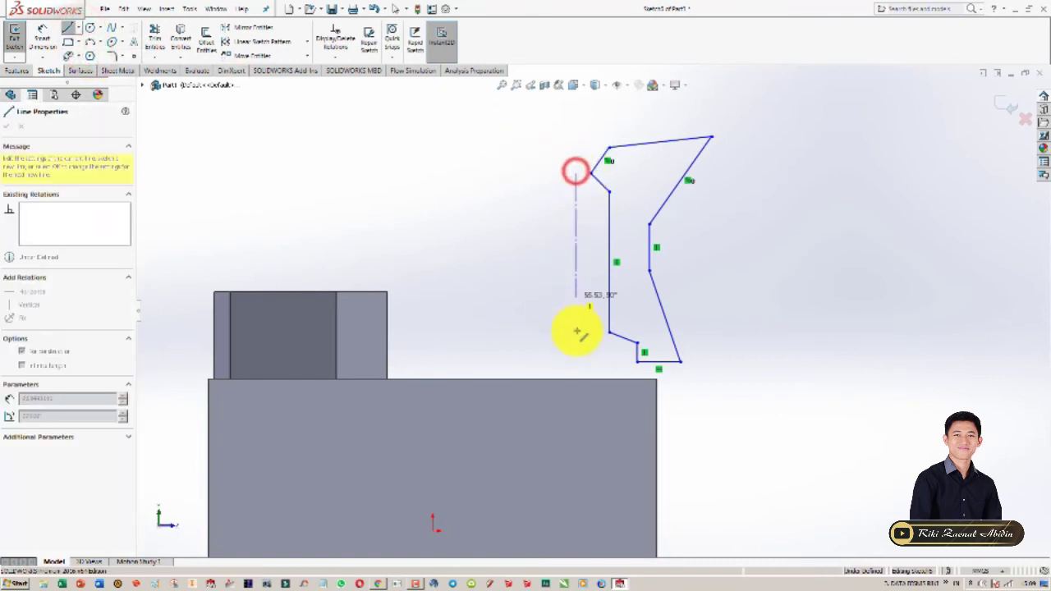
double_click(577, 341)
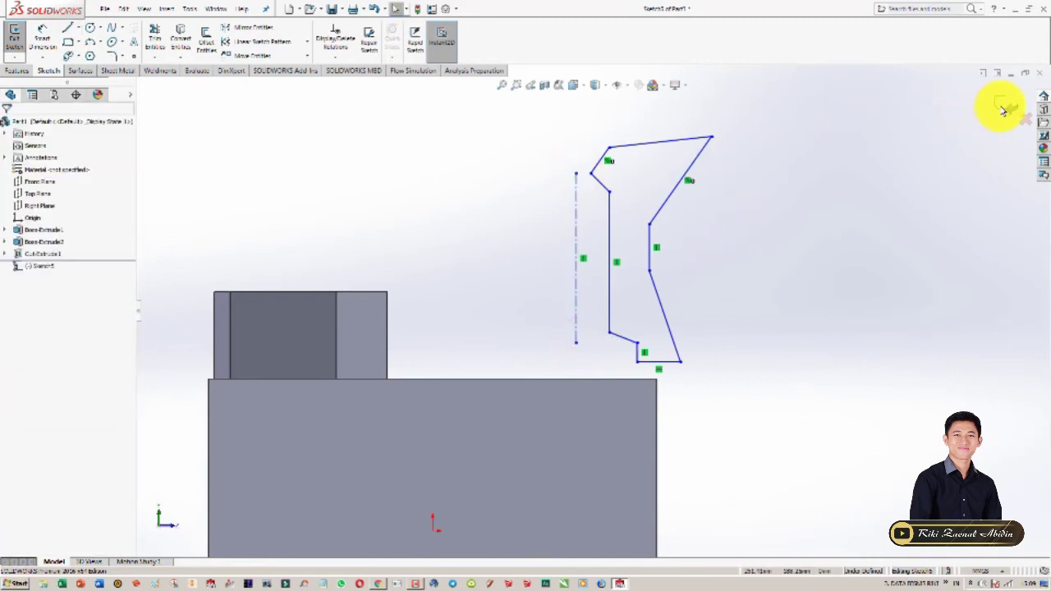
left_click(18, 71)
Revolve Sketch5 360° about the picked axis, creating Revolve1 as a large disc
left_click(49, 40)
mouse_move(498, 235)
middle_mouse_down()
mouse_move(444, 314)
mouse_move(504, 232)
mouse_move(386, 333)
mouse_move(424, 272)
mouse_move(505, 235)
mouse_move(470, 274)
middle_mouse_up()
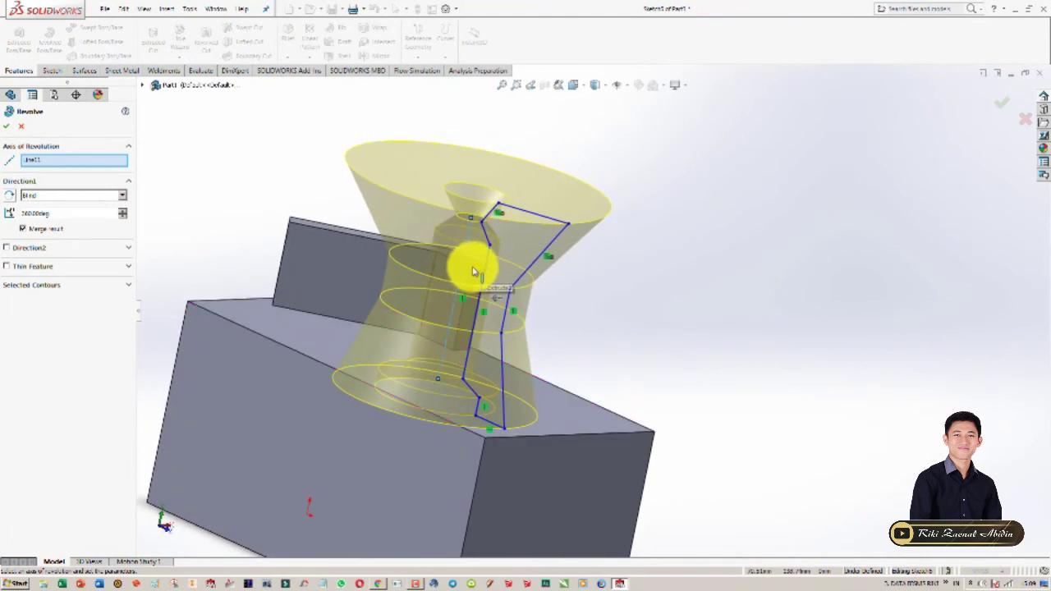
mouse_move(477, 312)
middle_mouse_down("ctrl")
mouse_move(624, 263)
mouse_move(619, 225)
mouse_move(629, 251)
mouse_move(610, 266)
middle_mouse_up("ctrl")
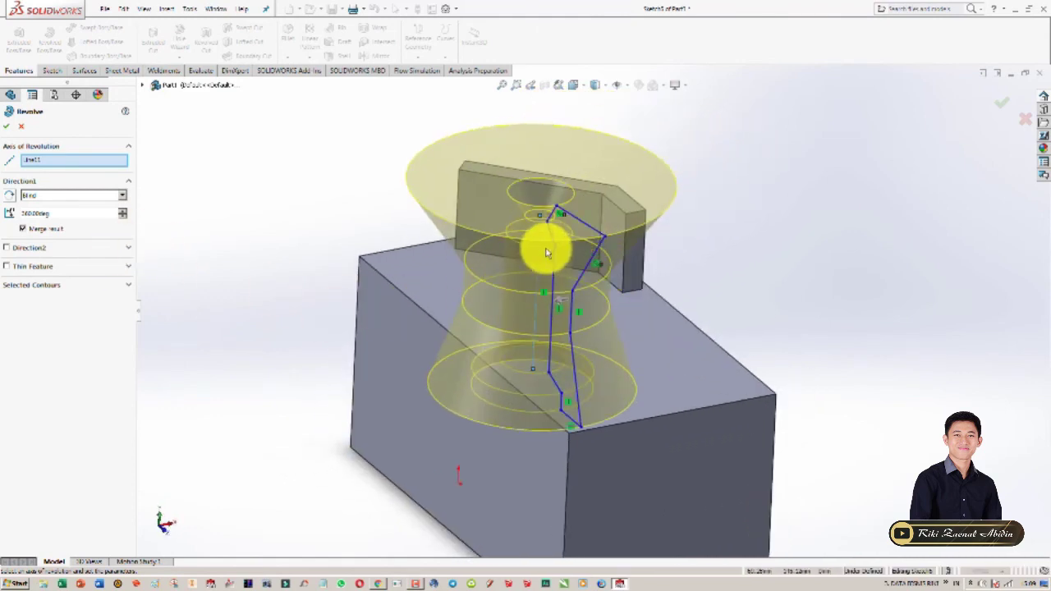
scroll(550, 253, "down", 2)
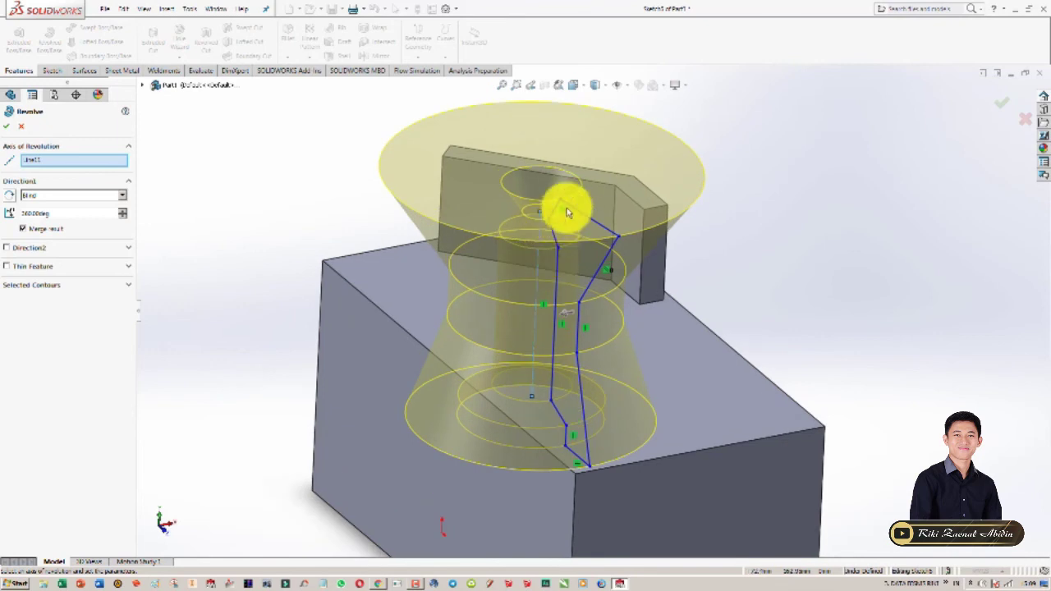
left_click(55, 161)
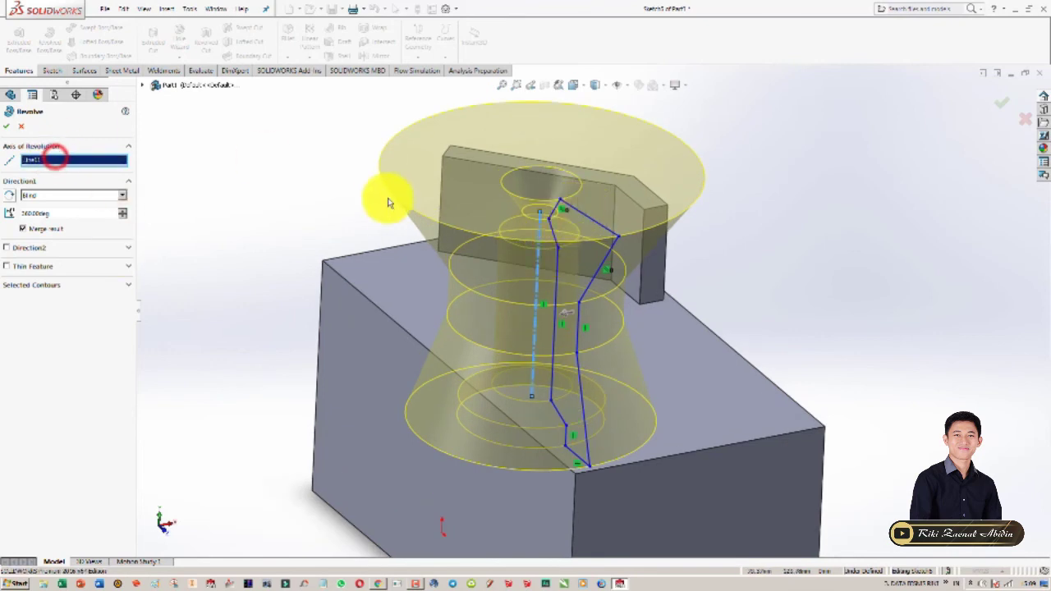
middle_click_drag(588, 220, 605, 225)
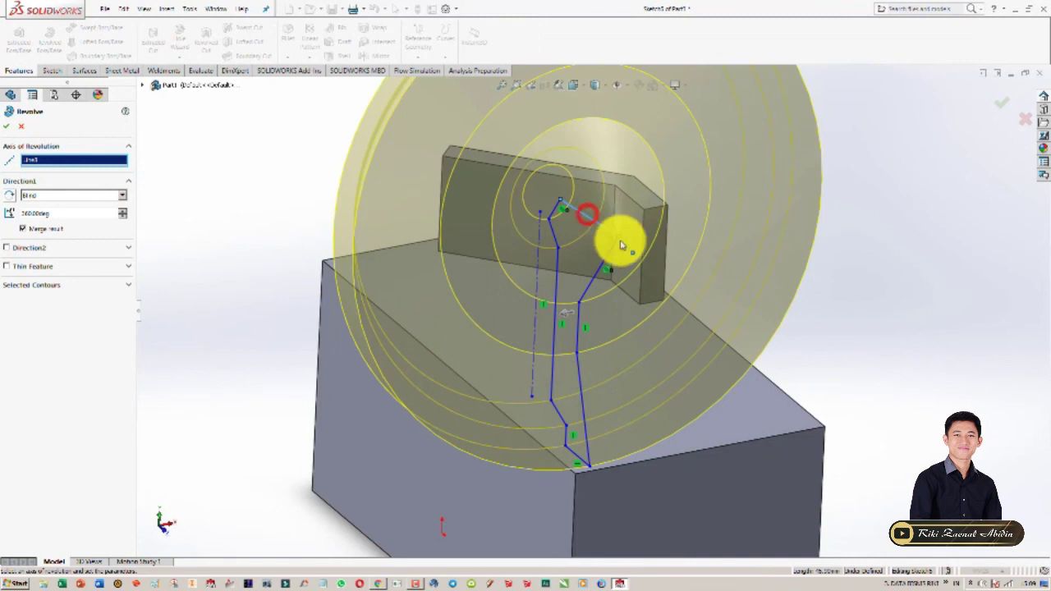
mouse_move(587, 288)
middle_mouse_down()
mouse_move(660, 320)
mouse_move(573, 303)
mouse_move(613, 301)
mouse_move(438, 227)
middle_mouse_up()
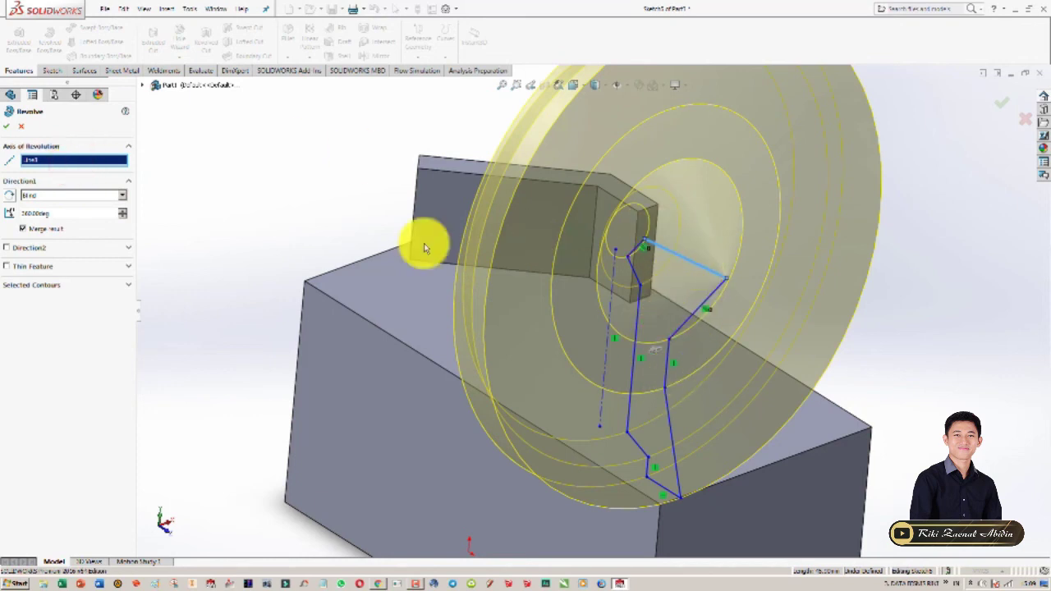
left_click(8, 127)
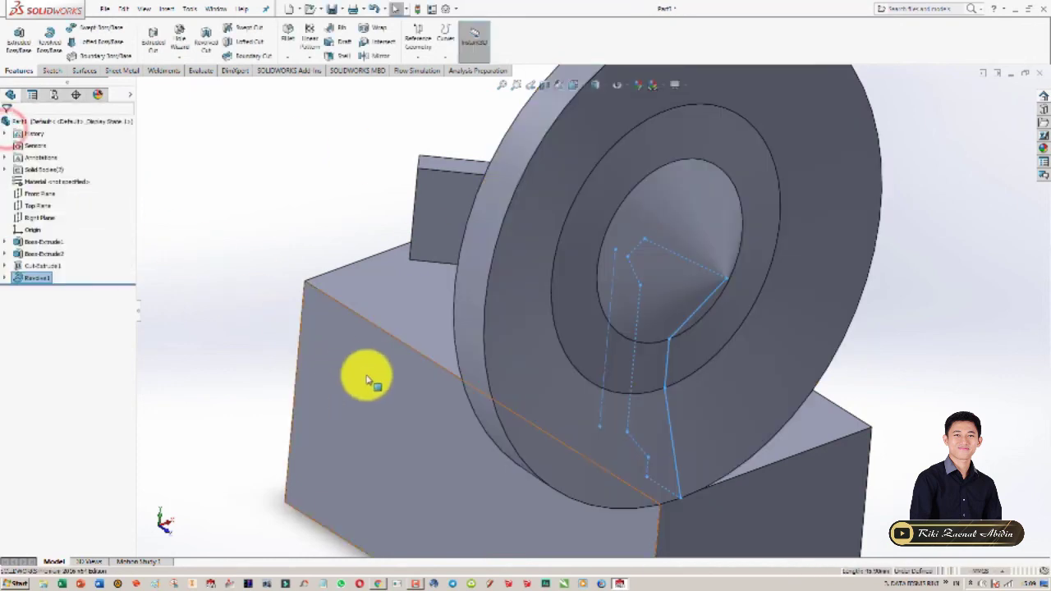
Edit Revolve1 to use the vertical centerline as its Axis of Revolution, forming the funnel
key("f")
mouse_move(384, 386)
middle_mouse_down()
mouse_move(526, 400)
mouse_move(413, 371)
mouse_move(282, 450)
middle_mouse_up()
mouse_move(483, 409)
middle_mouse_down()
mouse_move(326, 345)
mouse_move(608, 352)
mouse_move(484, 352)
mouse_move(438, 383)
middle_mouse_up()
left_click(669, 199)
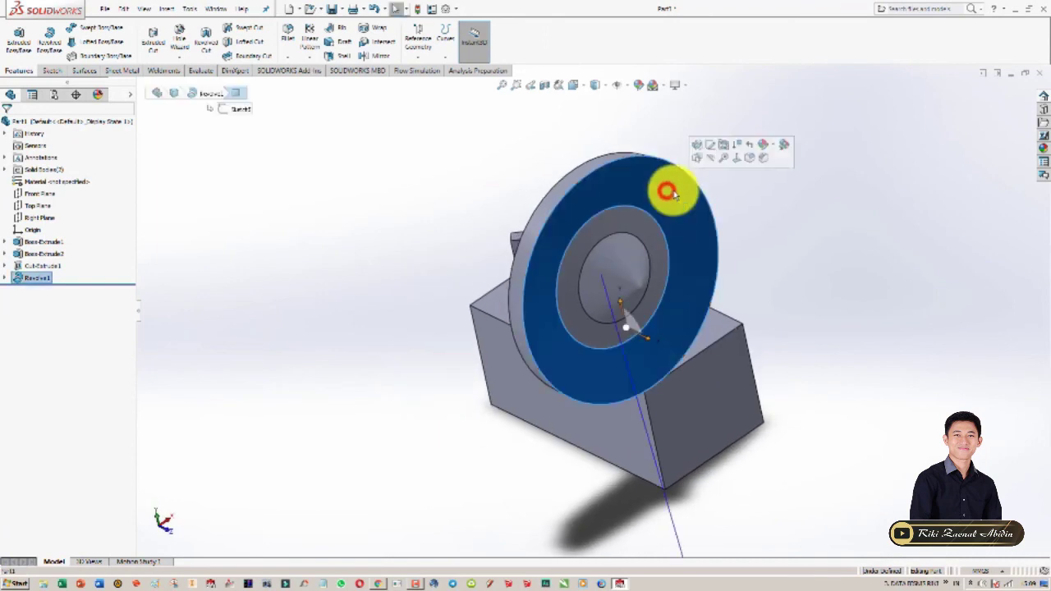
left_click(698, 146)
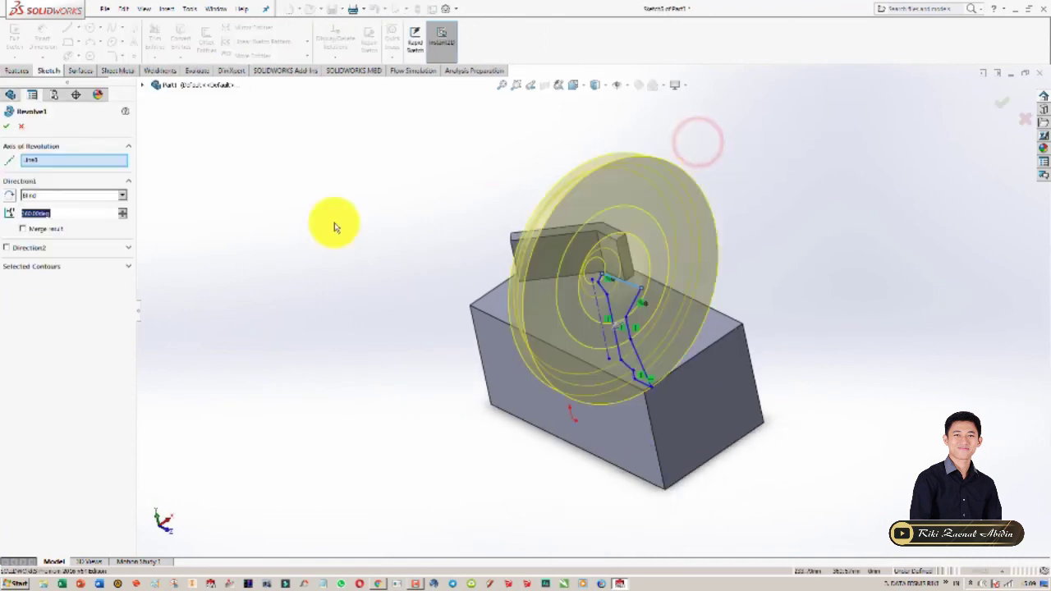
left_click(52, 162)
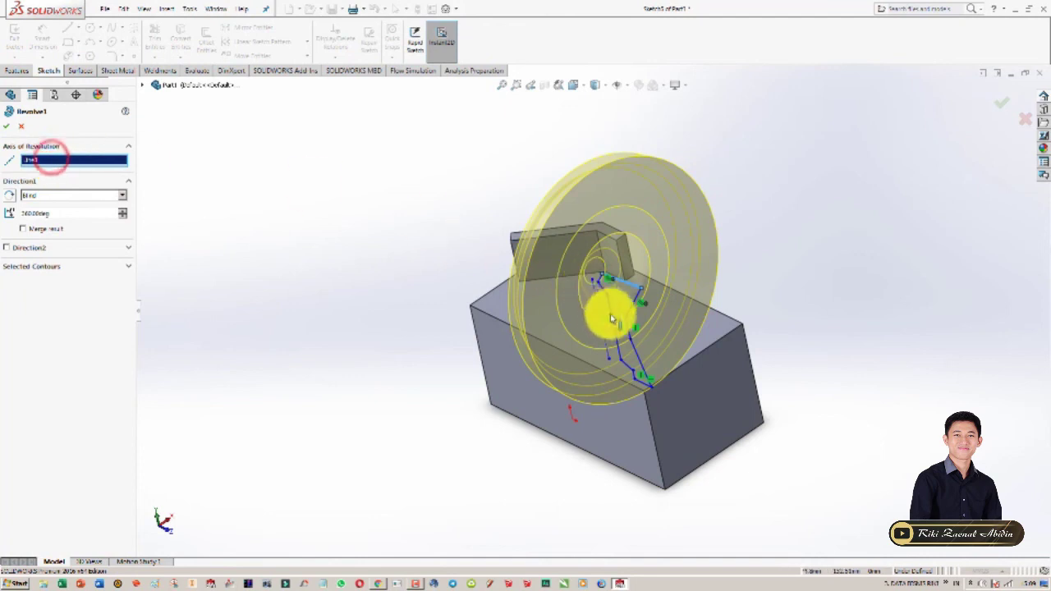
left_click(598, 310)
left_click(7, 125)
mouse_move(323, 246)
middle_mouse_down()
mouse_move(343, 219)
mouse_move(350, 277)
mouse_move(199, 254)
mouse_move(186, 312)
mouse_move(375, 276)
mouse_move(345, 314)
middle_mouse_up()
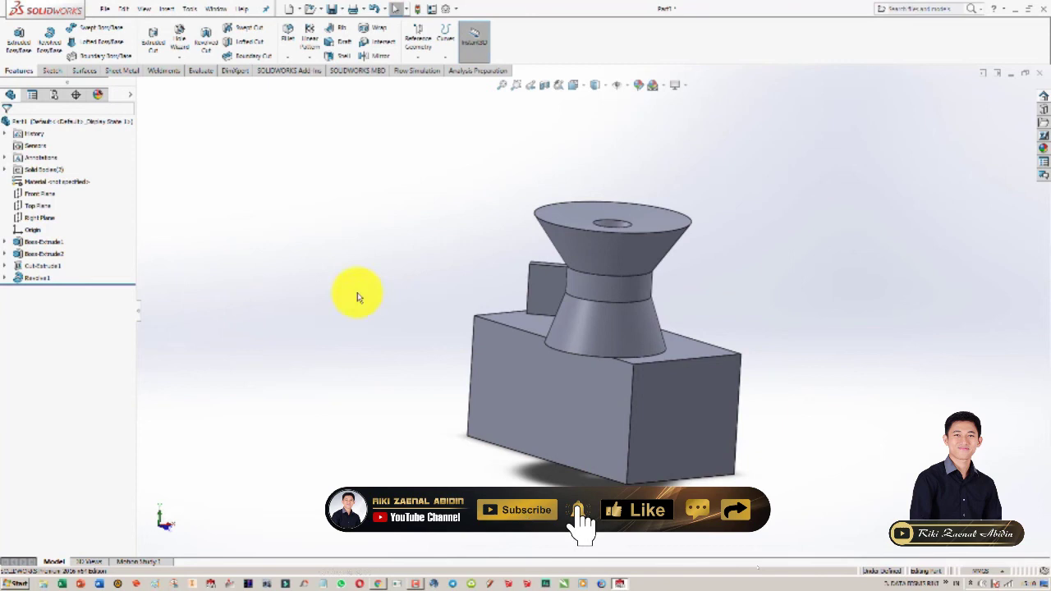
left_click(575, 235)
left_click(608, 195)
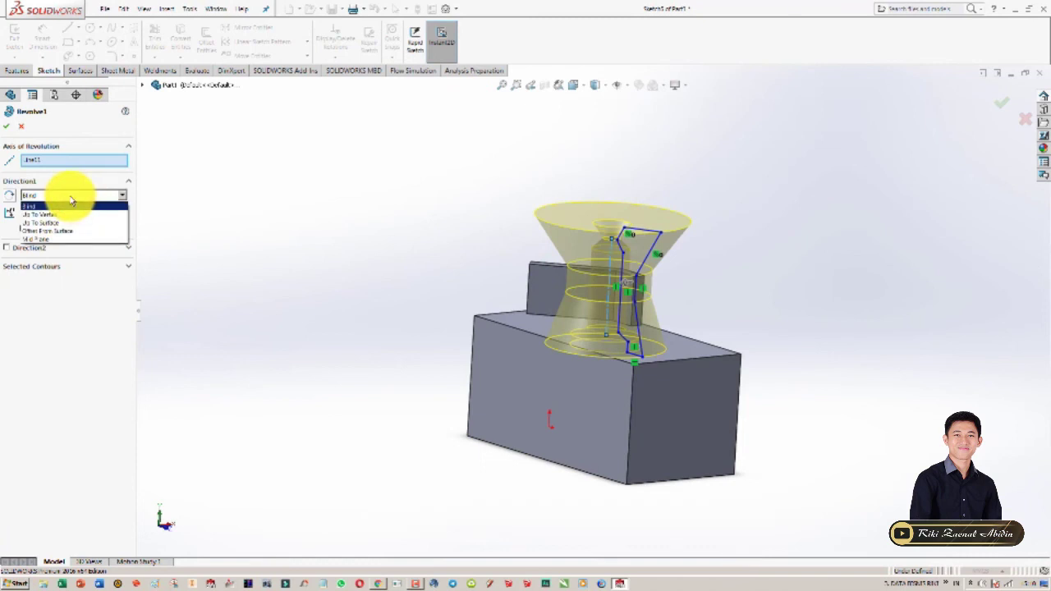
key("Return")
left_click(225, 165)
mouse_move(387, 237)
middle_mouse_down()
mouse_move(321, 280)
mouse_move(336, 227)
mouse_move(394, 206)
mouse_move(375, 160)
mouse_move(389, 225)
middle_mouse_up()
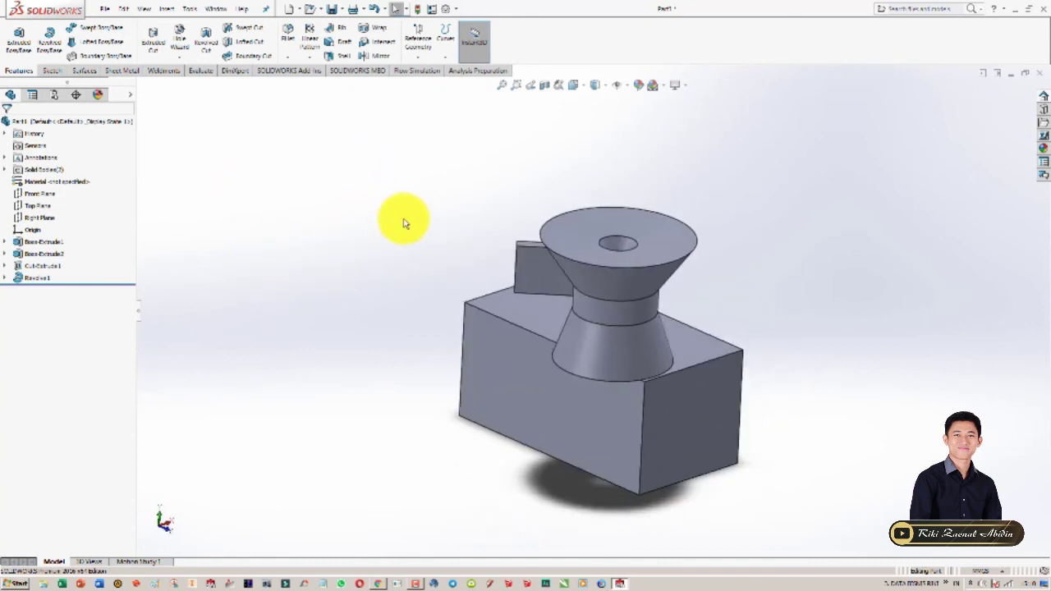